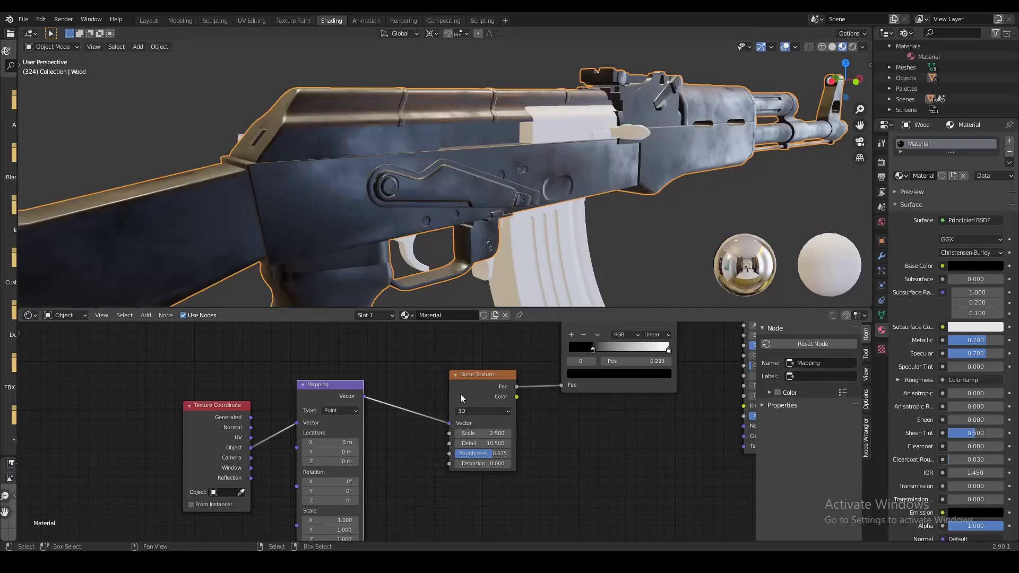
{"action": "mouse_move", "coordinate": [396, 260]}
{"action": "middle_mouse_down"}
{"action": "mouse_move", "coordinate": [389, 244]}
{"action": "mouse_move", "coordinate": [435, 245]}
{"action": "mouse_move", "coordinate": [400, 250]}
{"action": "middle_mouse_up"}
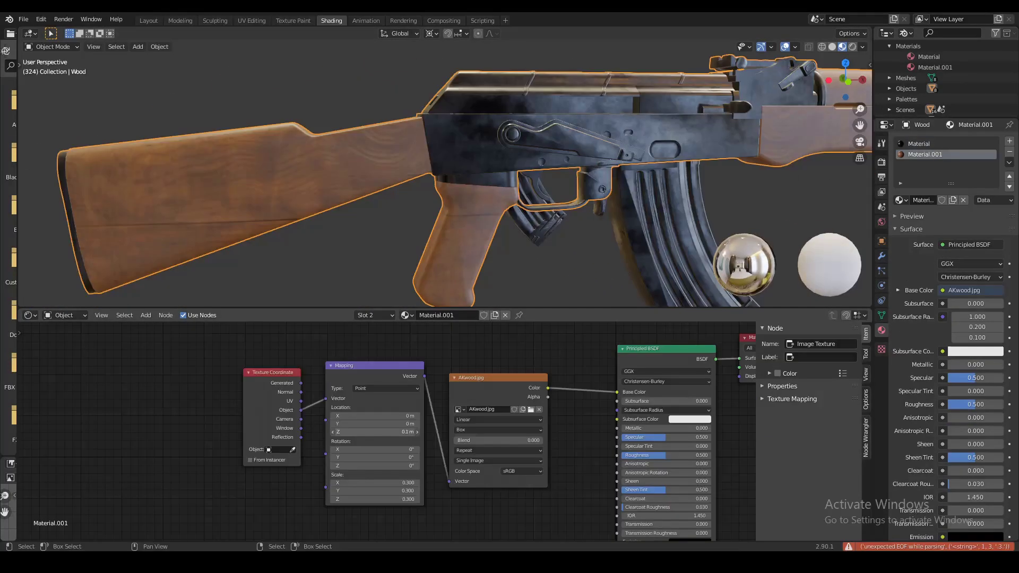
{"action": "mouse_move", "coordinate": [371, 432]}
{"action": "left_mouse_down"}
{"action": "mouse_move", "coordinate": [395, 432]}
{"action": "mouse_move", "coordinate": [371, 432]}
{"action": "left_mouse_up"}
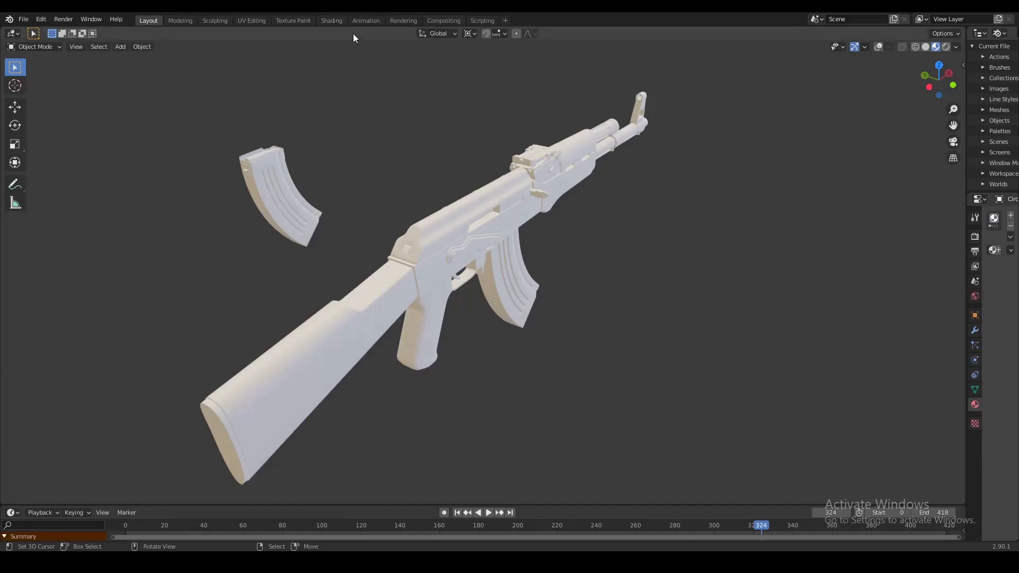
In the Shading workspace, select the rifle body, remove its empty material slots and create a new material for it
{"action": "left_click", "coordinate": [332, 19]}
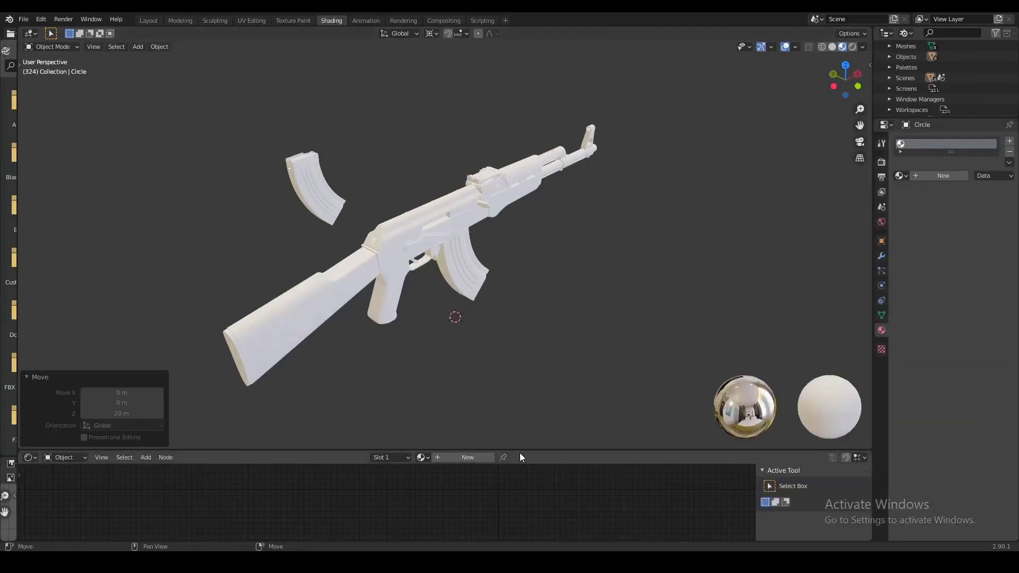
{"action": "left_click_drag", "start_coordinate": [520, 451], "coordinate": [519, 425]}
{"action": "middle_click_drag", "start_coordinate": [476, 227], "coordinate": [550, 254]}
{"action": "right_click", "coordinate": [452, 211]}
{"action": "double_click", "coordinate": [1009, 152]}
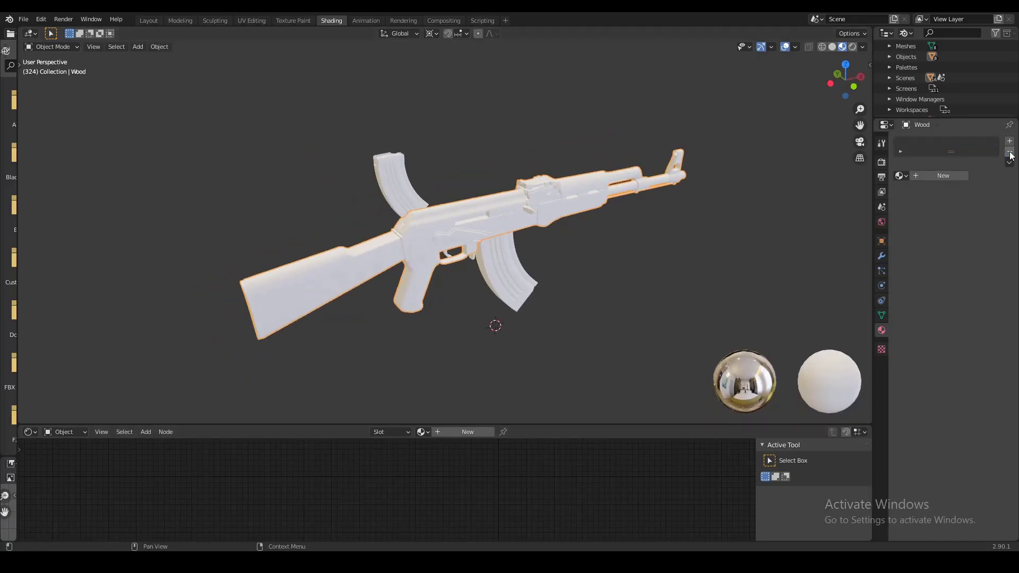
{"action": "left_click", "coordinate": [948, 176]}
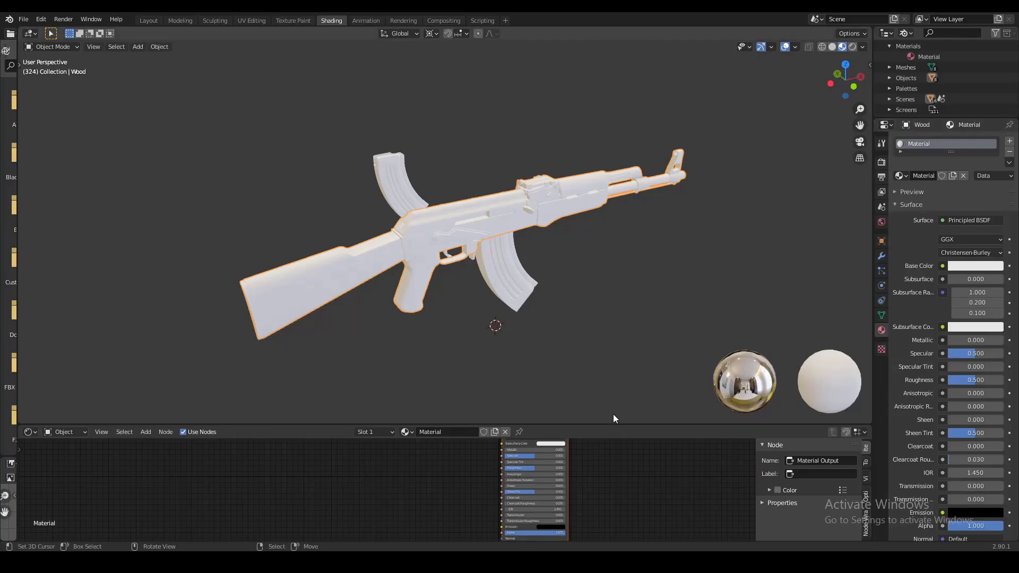
Enlarge the shader node area and move the Principled BSDF node away from the Material Output node
{"action": "left_click_drag", "start_coordinate": [612, 424], "coordinate": [618, 353]}
{"action": "middle_click_drag", "start_coordinate": [604, 414], "coordinate": [530, 446]}
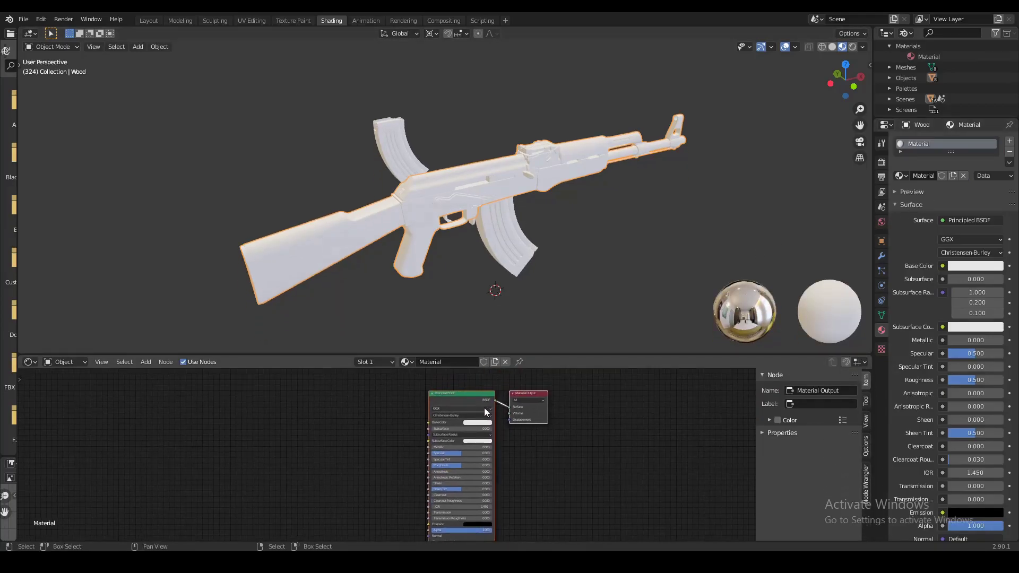
{"action": "left_click_drag", "start_coordinate": [485, 412], "coordinate": [448, 408]}
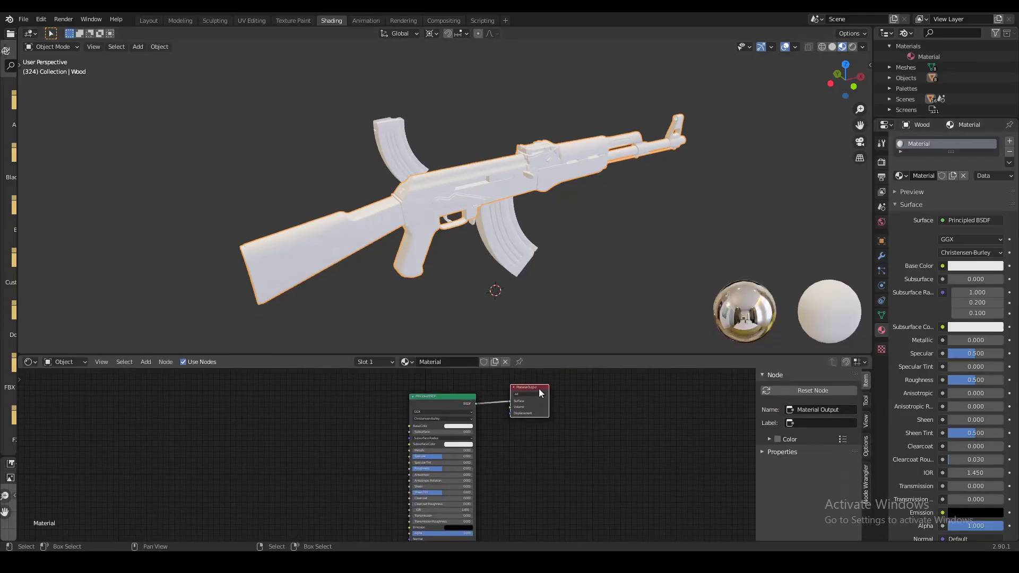
Set the Principled BSDF's base color to black and its Metallic and Specular values to 0.7
{"action": "scroll", "coordinate": [478, 427], "scroll_direction": "up", "scroll_amount": 4}
{"action": "left_click", "coordinate": [414, 432]}
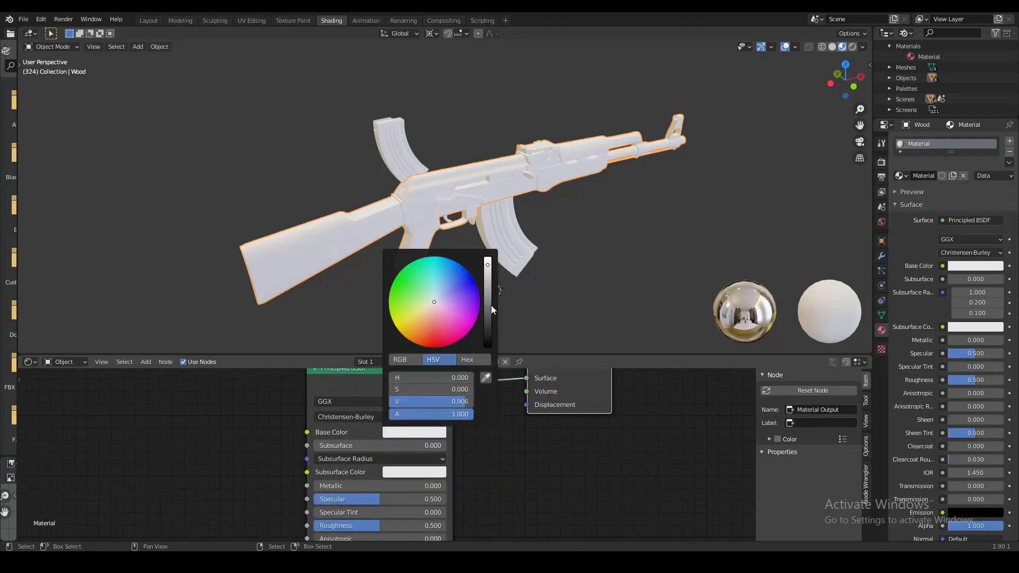
{"action": "left_click_drag", "start_coordinate": [487, 260], "coordinate": [488, 346]}
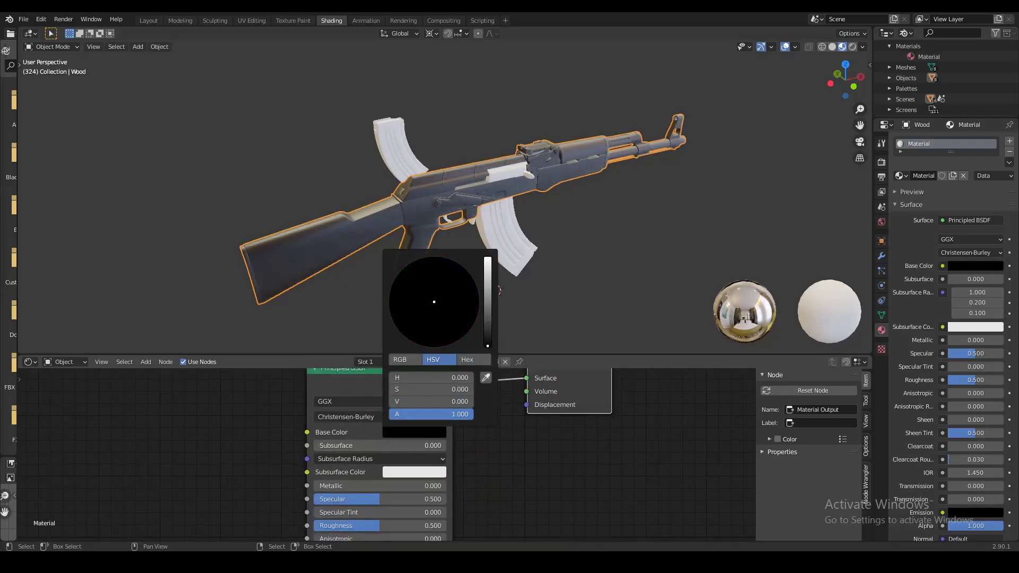
{"action": "left_click", "coordinate": [385, 486]}
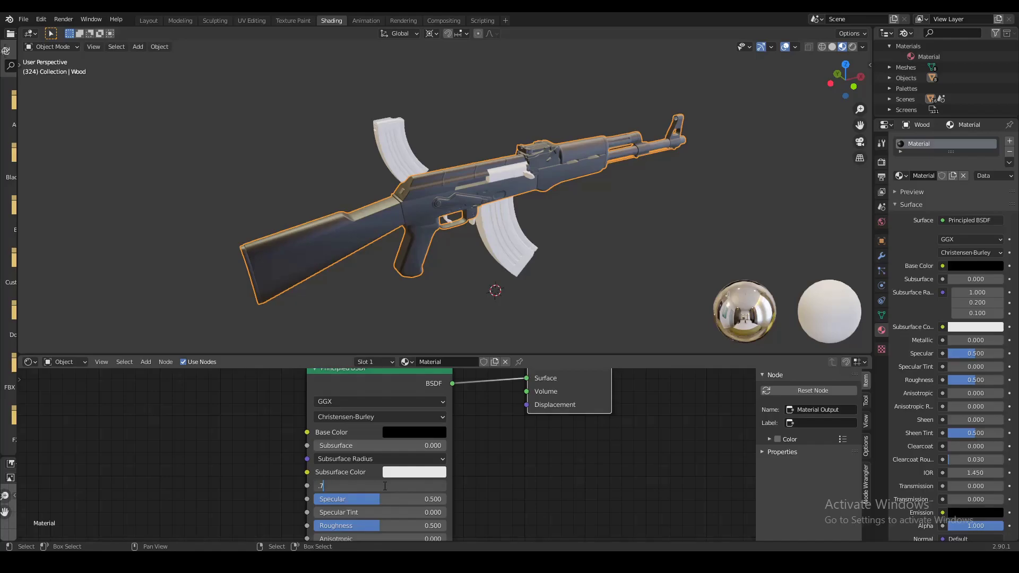
{"action": "key", "text": "Tab"}
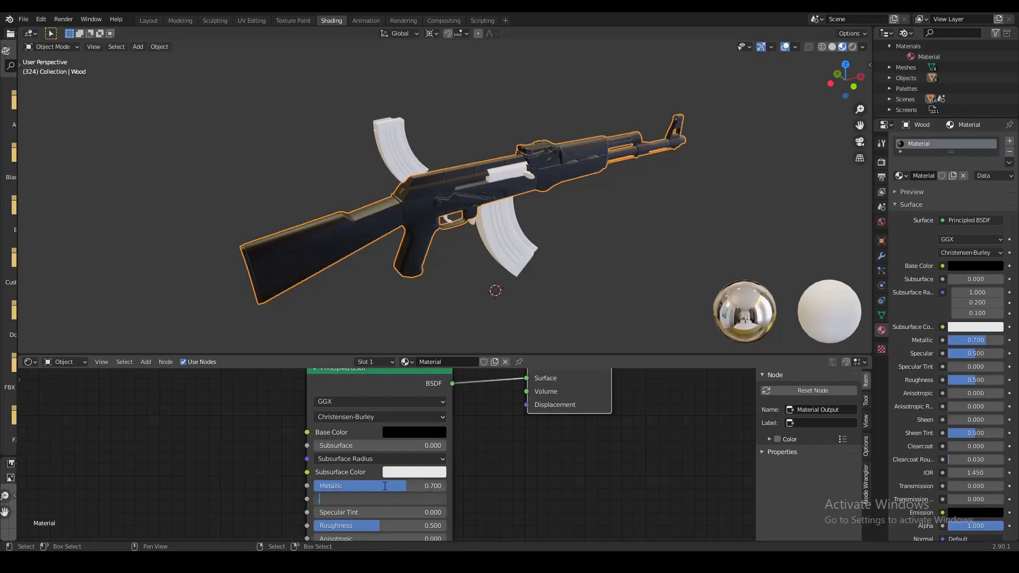
{"action": "key", "text": "Return"}
Add a Noise Texture node and connect its Fac output to the Principled BSDF's Roughness input
{"action": "key", "text": "shift+a"}
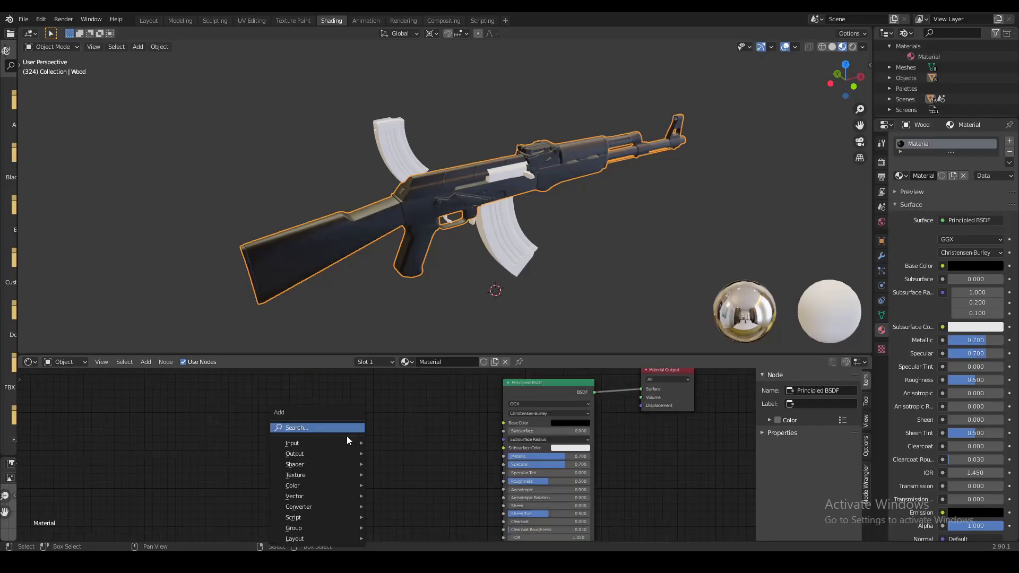
{"action": "left_click", "coordinate": [334, 431]}
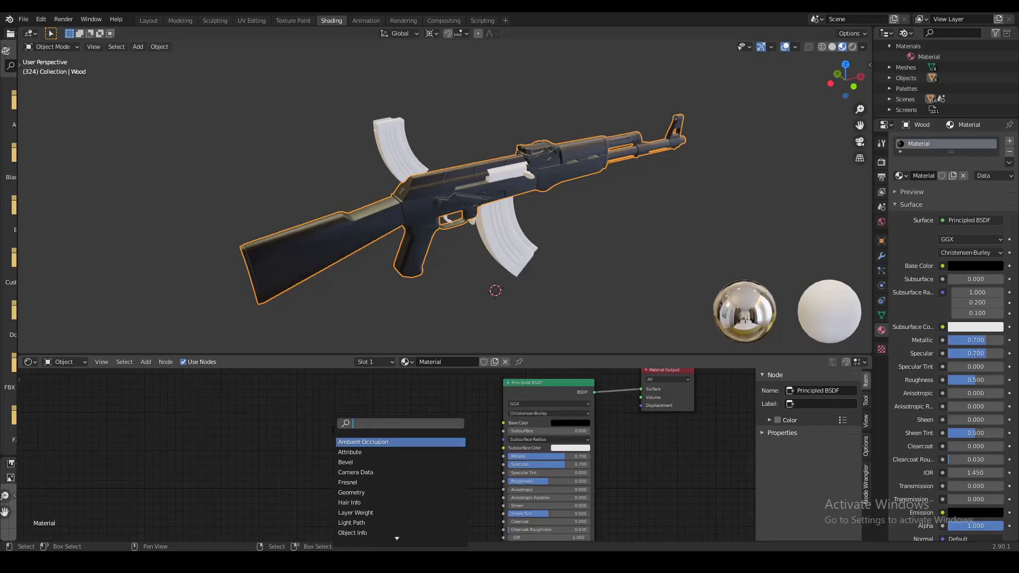
{"action": "type", "text": "noise"}
{"action": "left_click", "coordinate": [365, 442]}
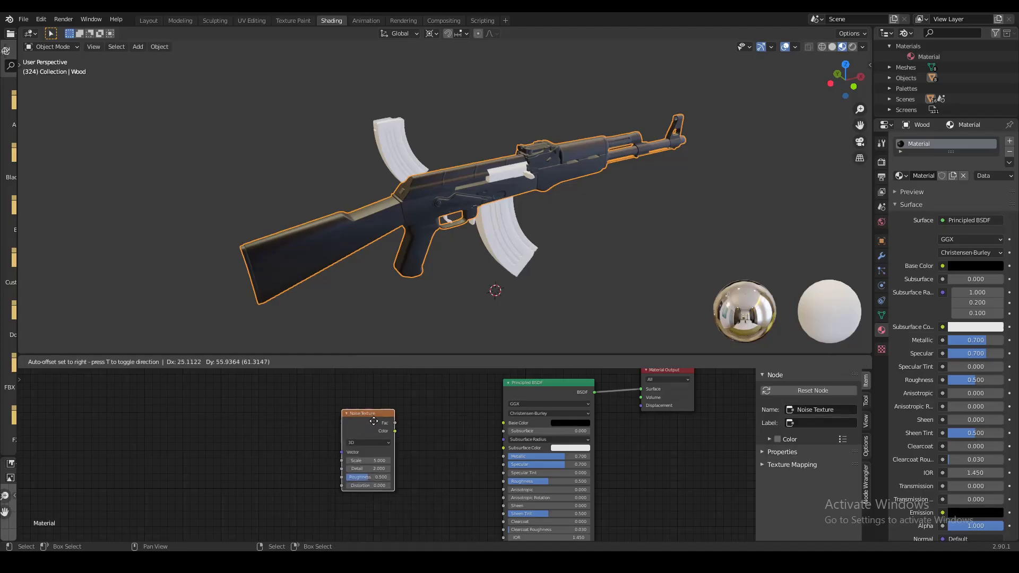
{"action": "left_click", "coordinate": [349, 403]}
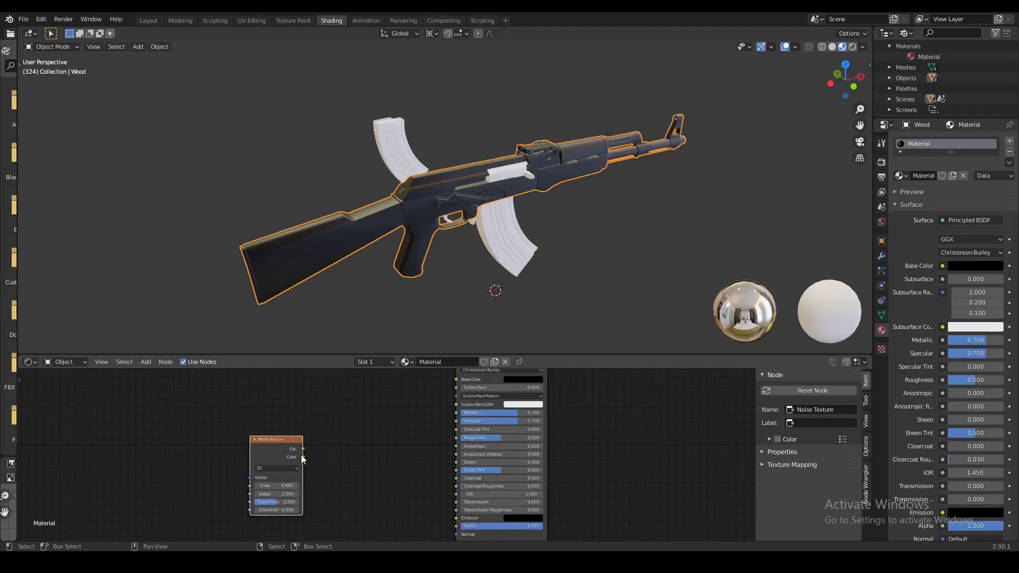
{"action": "left_click_drag", "start_coordinate": [303, 450], "coordinate": [351, 447]}
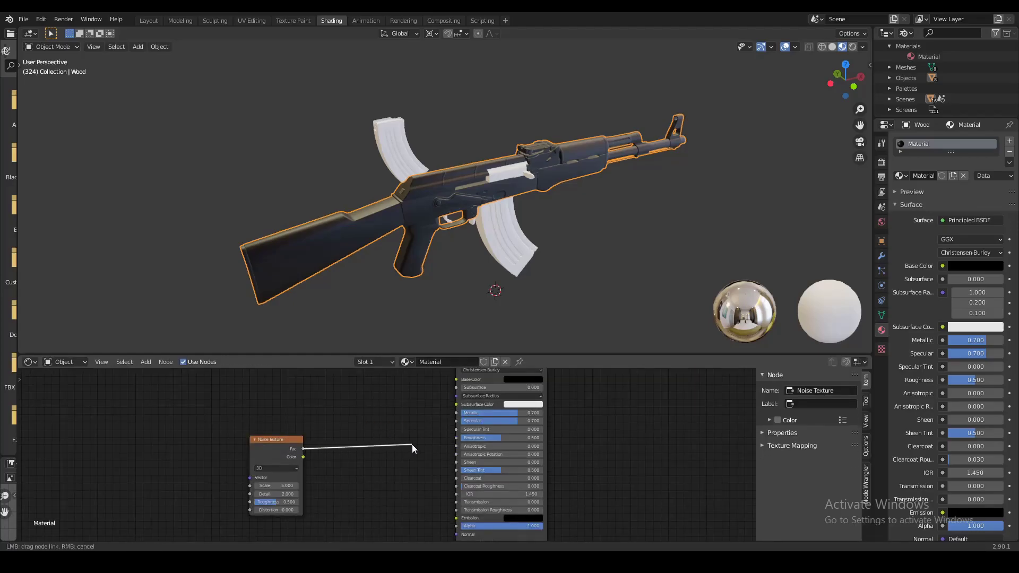
{"action": "left_click_drag", "start_coordinate": [453, 438], "coordinate": [455, 438]}
Set the Noise Texture's scale to 2.5, detail to 10.5 and roughness to 0.675
{"action": "double_click", "coordinate": [271, 485]}
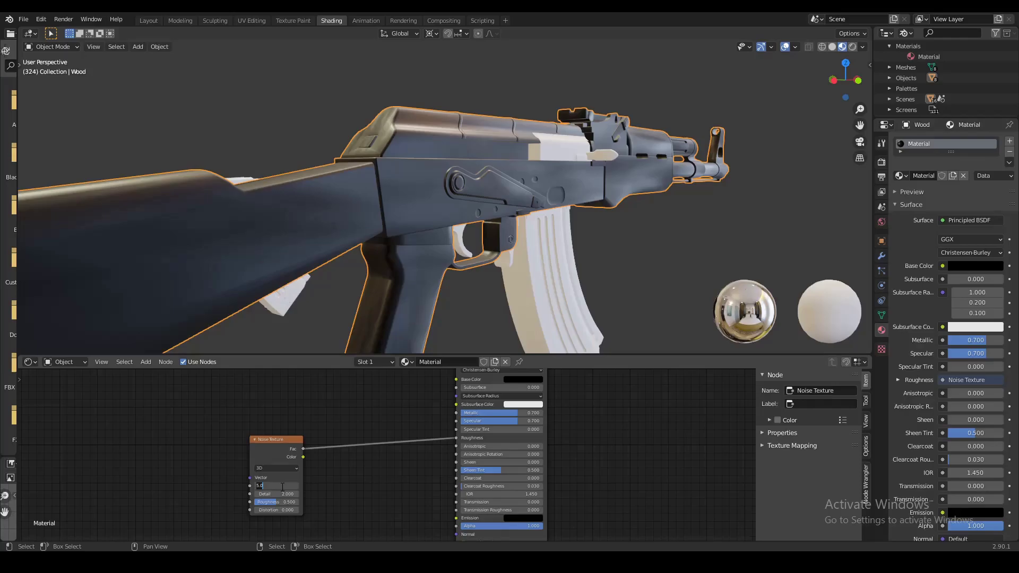
{"action": "key", "text": "Tab"}
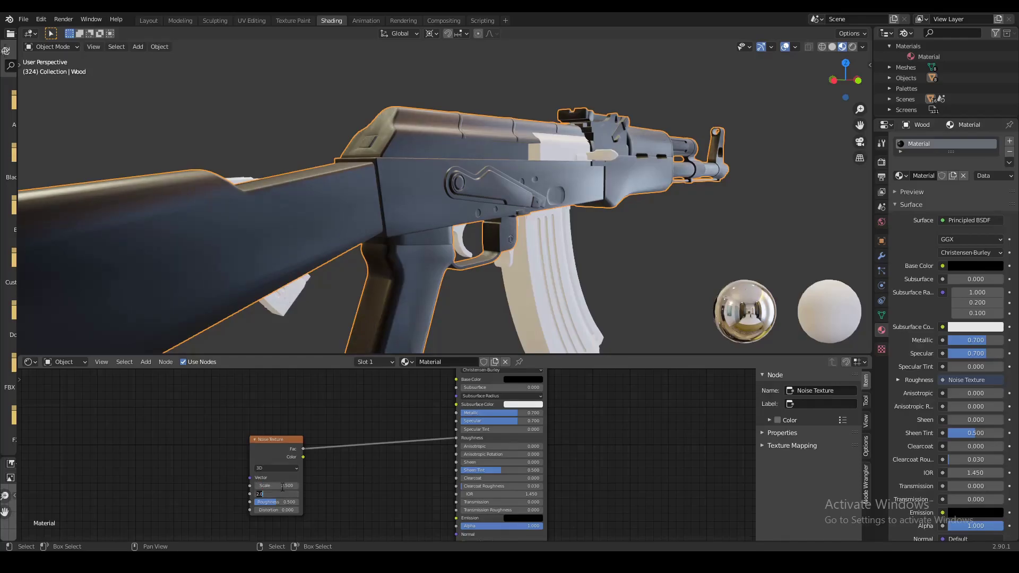
{"action": "type", "text": "10.5"}
{"action": "key", "text": "Return"}
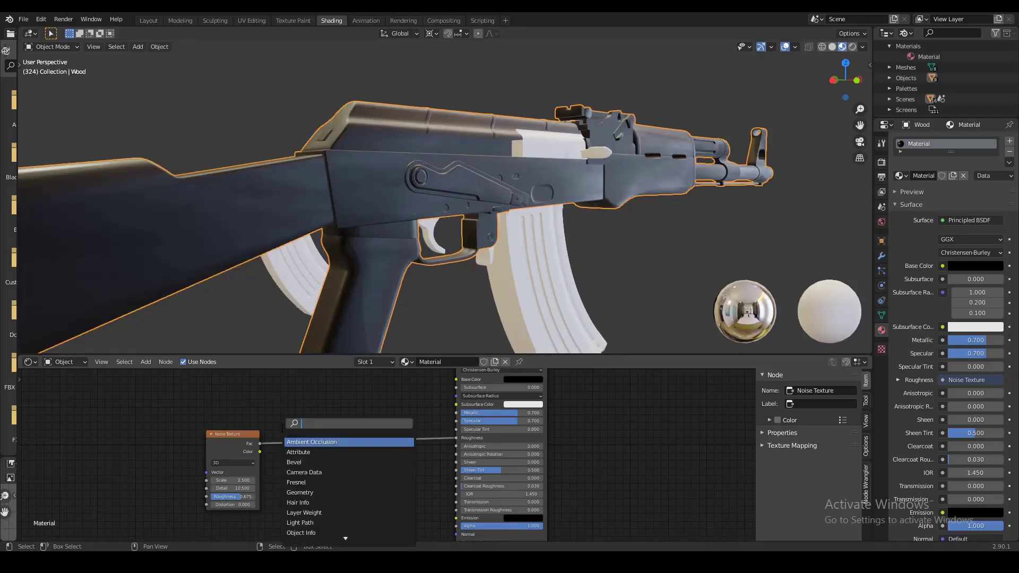
Insert a ColorRamp between the Noise Texture and the Roughness input, with its black stop at position 0.233
{"action": "type", "text": "col"}
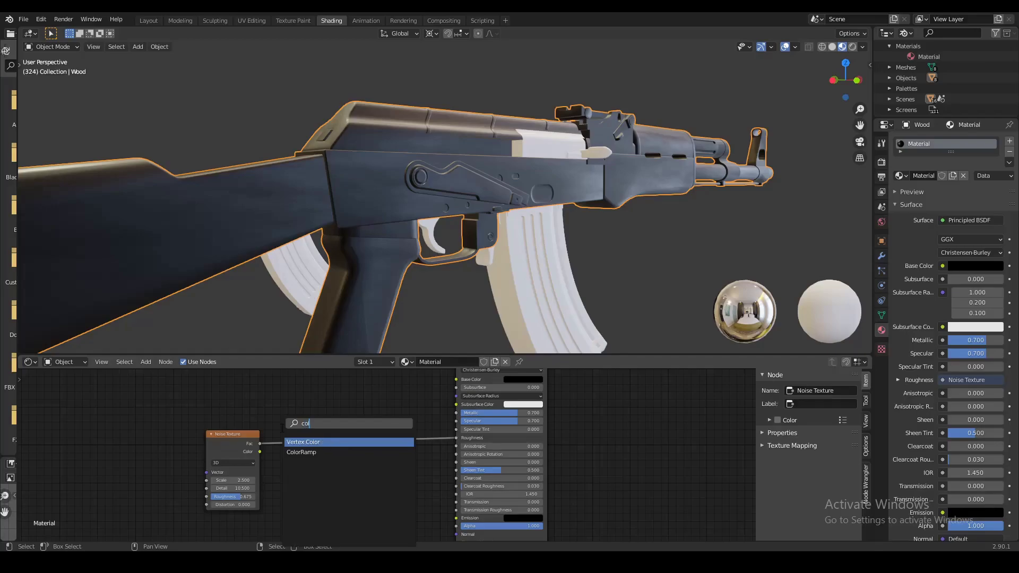
{"action": "type", "text": "or"}
{"action": "left_click", "coordinate": [301, 452]}
{"action": "left_click", "coordinate": [329, 449]}
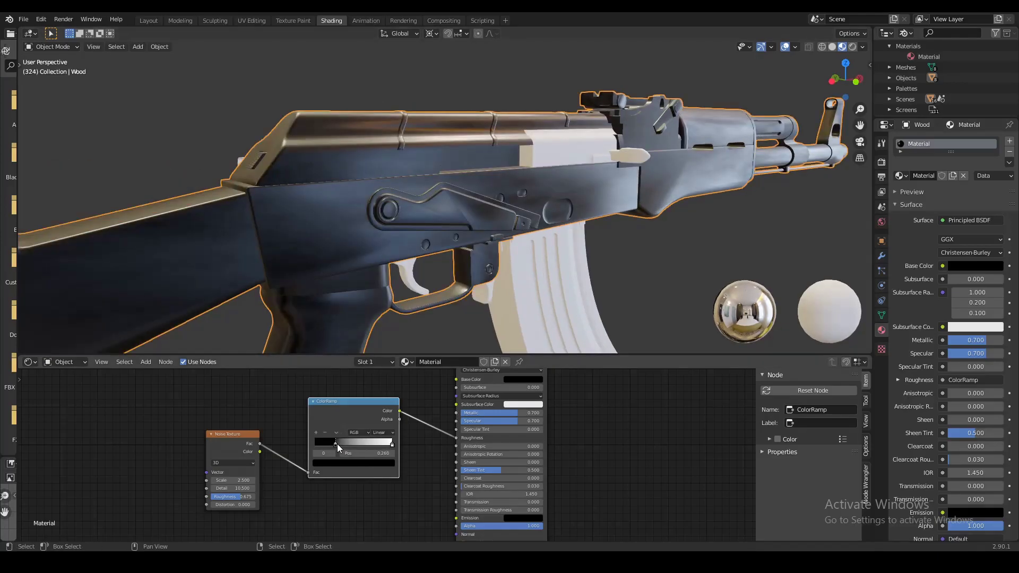
{"action": "mouse_move", "coordinate": [337, 444]}
{"action": "left_mouse_down"}
{"action": "mouse_move", "coordinate": [355, 443]}
{"action": "mouse_move", "coordinate": [334, 449]}
{"action": "left_mouse_up"}
Add a Texture Coordinate node and a Mapping node in front of the Noise Texture
{"action": "key", "text": "shift+a"}
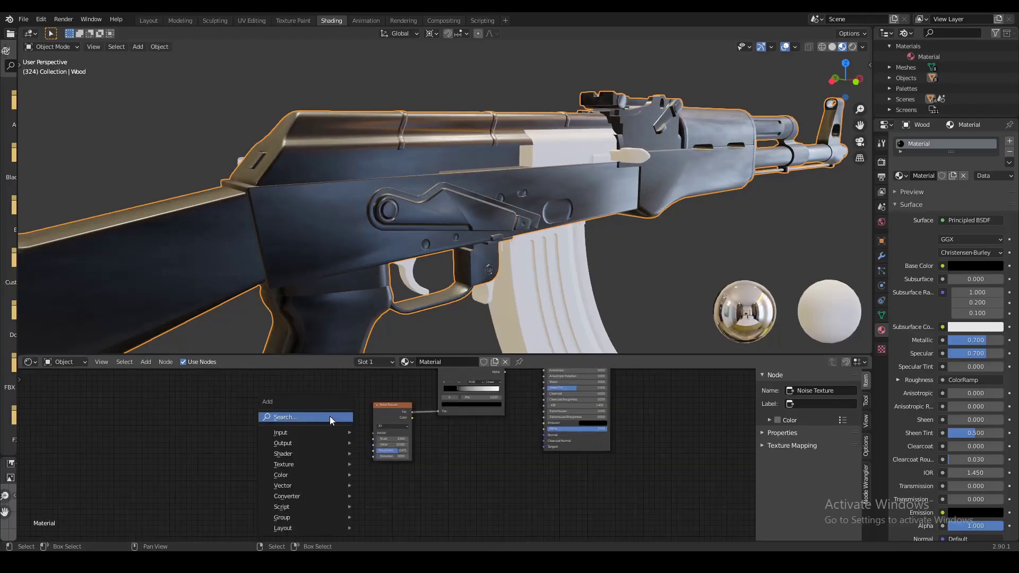
{"action": "left_click", "coordinate": [330, 416]}
{"action": "type", "text": "texture"}
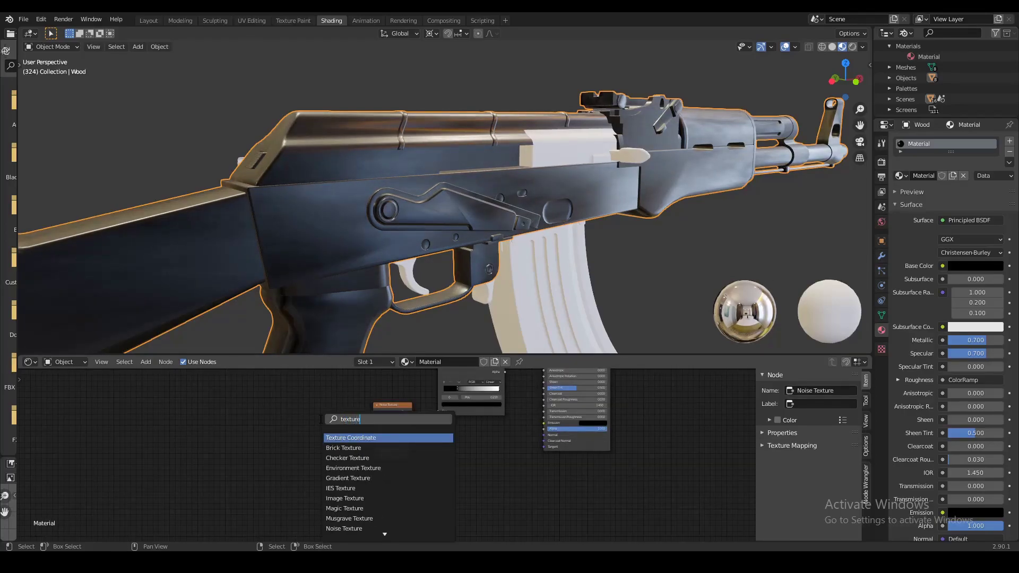
{"action": "left_click", "coordinate": [355, 438]}
{"action": "left_click", "coordinate": [269, 438]}
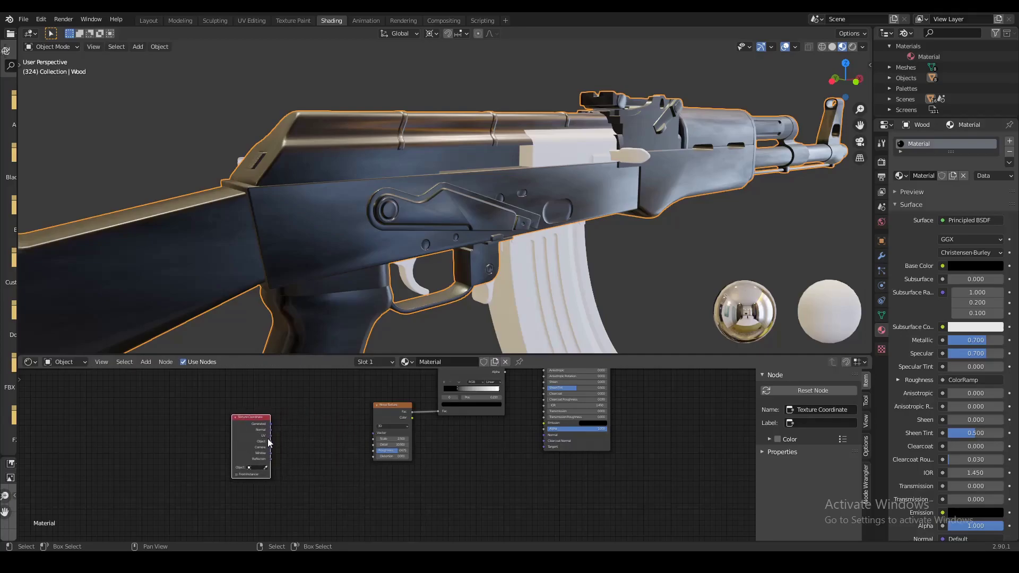
{"action": "key", "text": "shift+a"}
{"action": "left_click", "coordinate": [297, 424]}
{"action": "type", "text": "map"}
{"action": "type", "text": "p"}
{"action": "key", "text": "Return"}
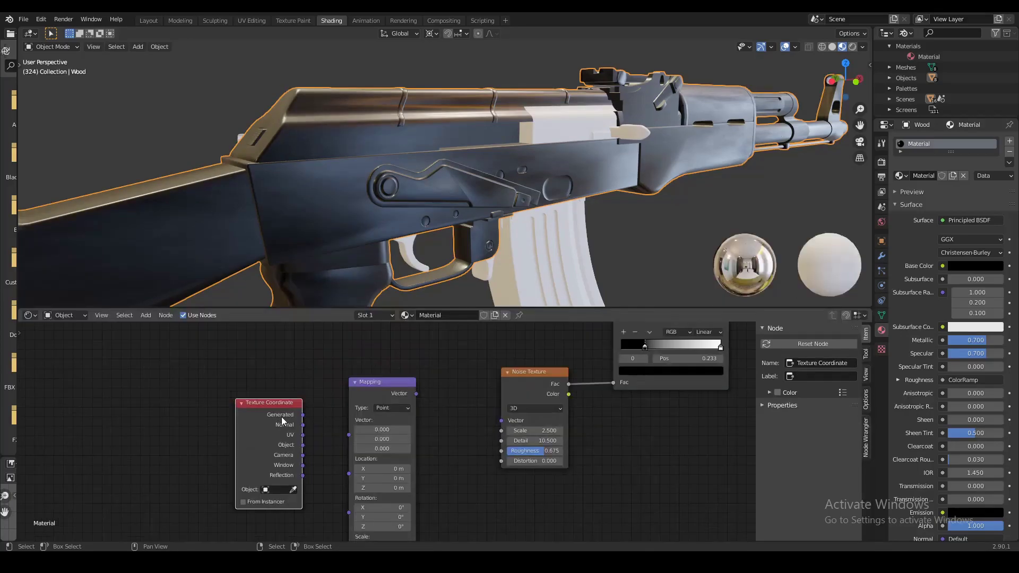
Connect the Texture Coordinate's Object output to the Mapping vector, and the Mapping output to the Noise Texture's vector input
{"action": "left_click_drag", "start_coordinate": [303, 447], "coordinate": [349, 434]}
{"action": "middle_click_drag", "start_coordinate": [440, 413], "coordinate": [387, 416]}
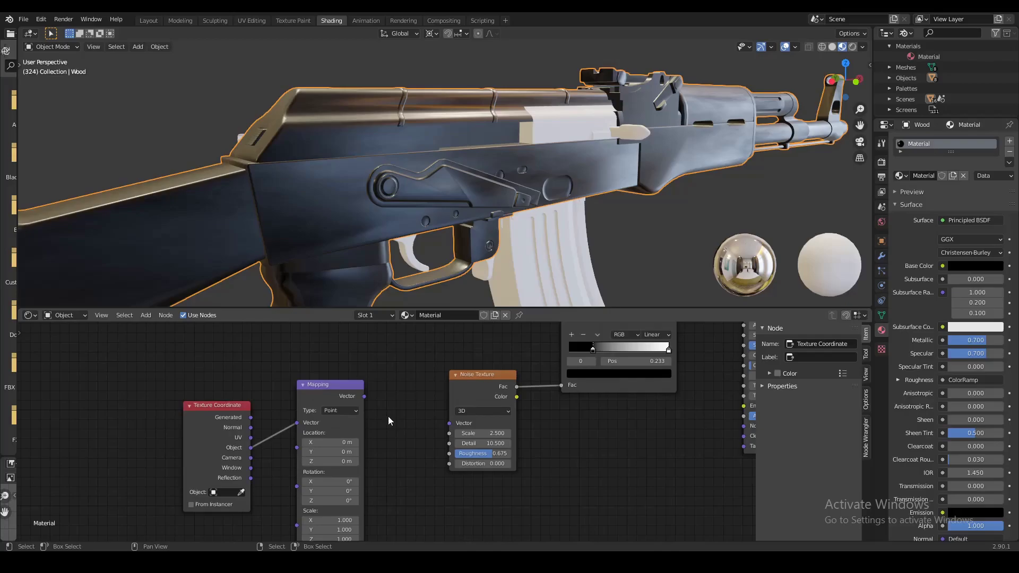
{"action": "left_click_drag", "start_coordinate": [364, 397], "coordinate": [385, 412]}
{"action": "left_click_drag", "start_coordinate": [445, 424], "coordinate": [448, 423]}
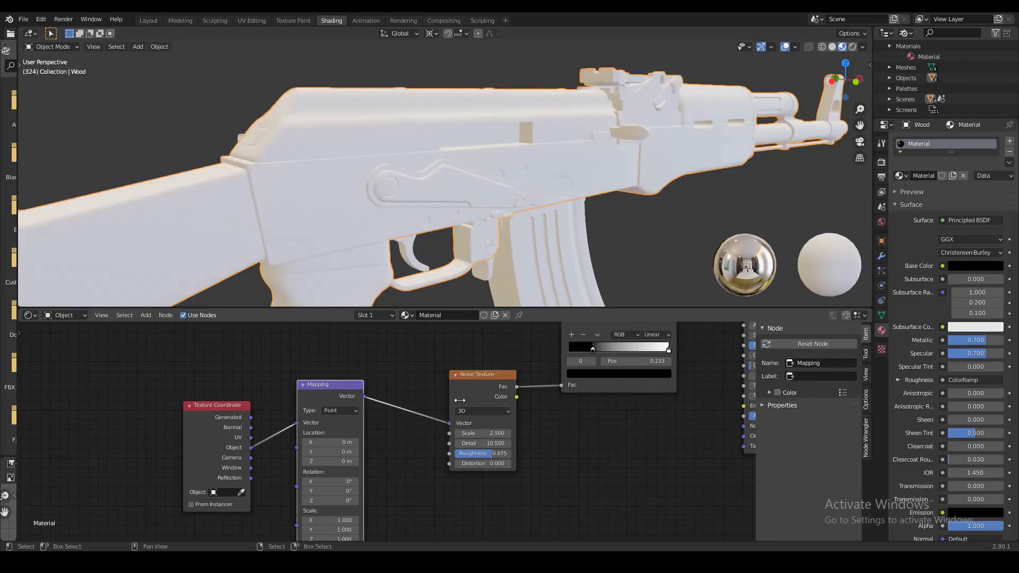
{"action": "middle_click_drag", "start_coordinate": [409, 249], "coordinate": [438, 262]}
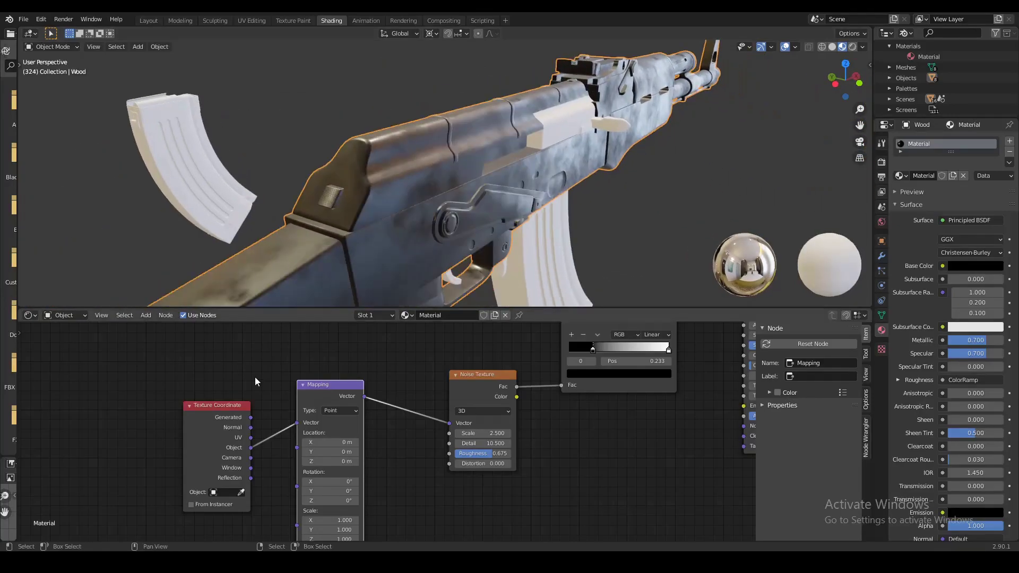
Duplicate the Texture Coordinate, Mapping, Noise Texture and ColorRamp nodes and place the copies above the originals
{"action": "left_click_drag", "start_coordinate": [238, 402], "coordinate": [460, 478]}
{"action": "scroll", "coordinate": [364, 389], "scroll_direction": "down", "scroll_amount": 5}
{"action": "key", "text": "shift+d"}
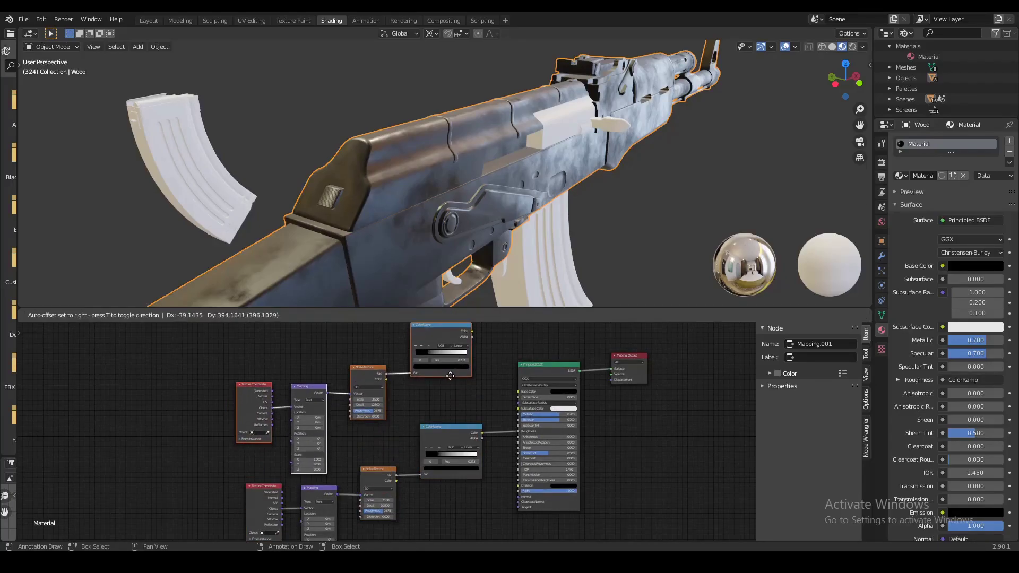
{"action": "left_click", "coordinate": [451, 371]}
Set the duplicated ColorRamp's black stop to position 0 and connect the ramp's color to the Principled BSDF's Metallic input
{"action": "scroll", "coordinate": [435, 396], "scroll_direction": "up", "scroll_amount": 3}
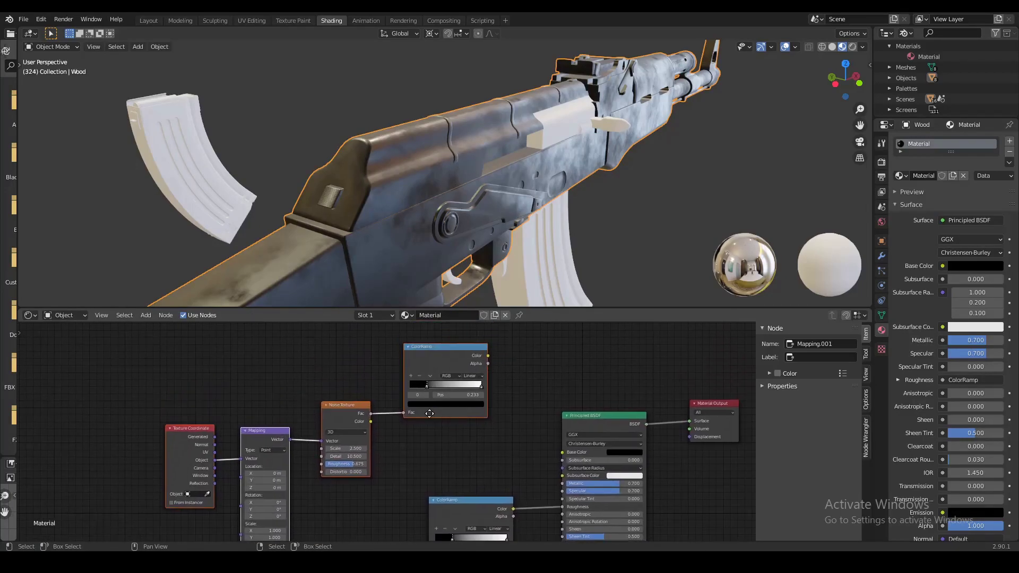
{"action": "left_click_drag", "start_coordinate": [430, 395], "coordinate": [407, 395]}
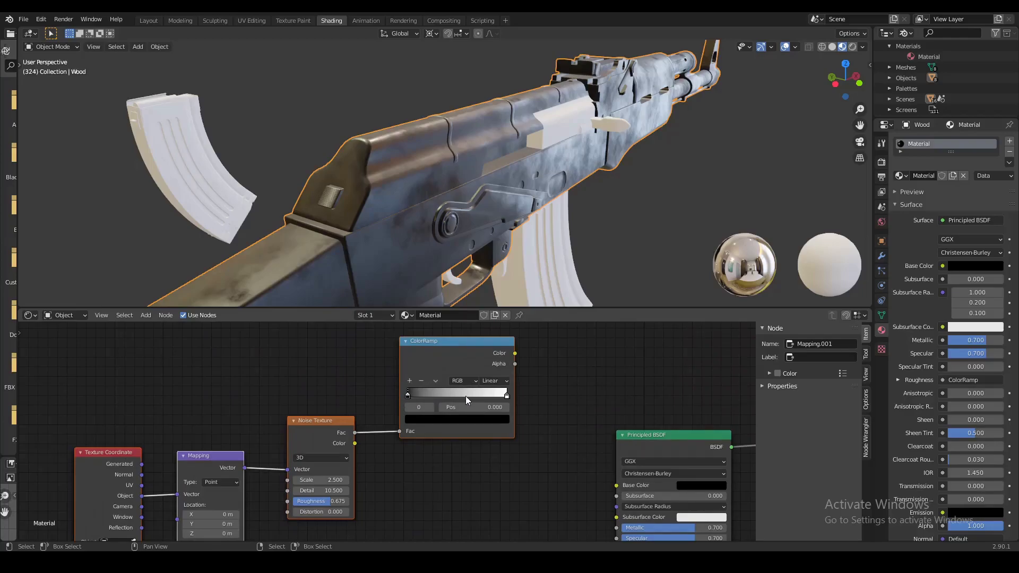
{"action": "scroll", "coordinate": [543, 407], "scroll_direction": "down", "scroll_amount": 3}
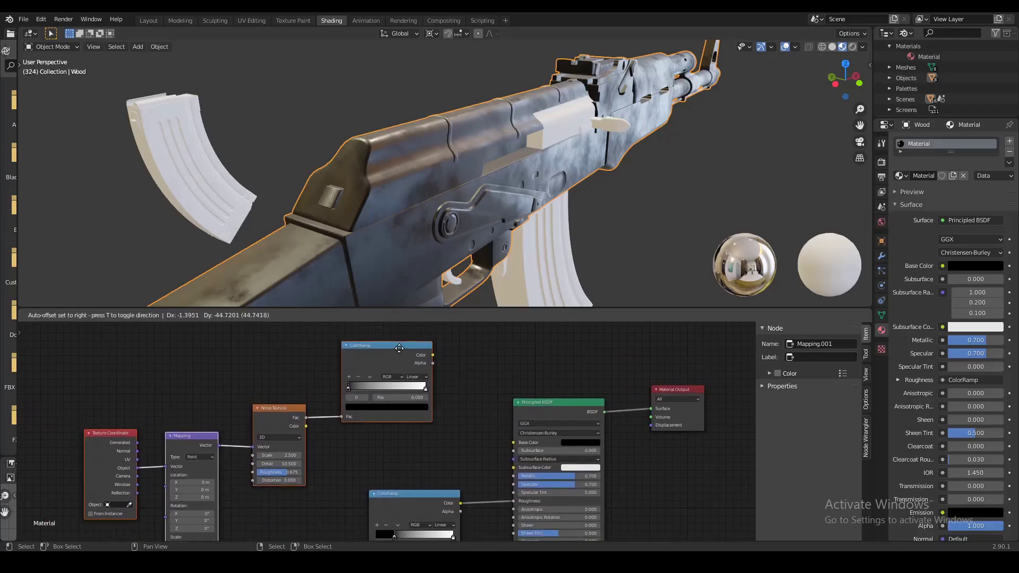
{"action": "left_click_drag", "start_coordinate": [414, 343], "coordinate": [423, 374]}
{"action": "left_click_drag", "start_coordinate": [479, 451], "coordinate": [479, 451]}
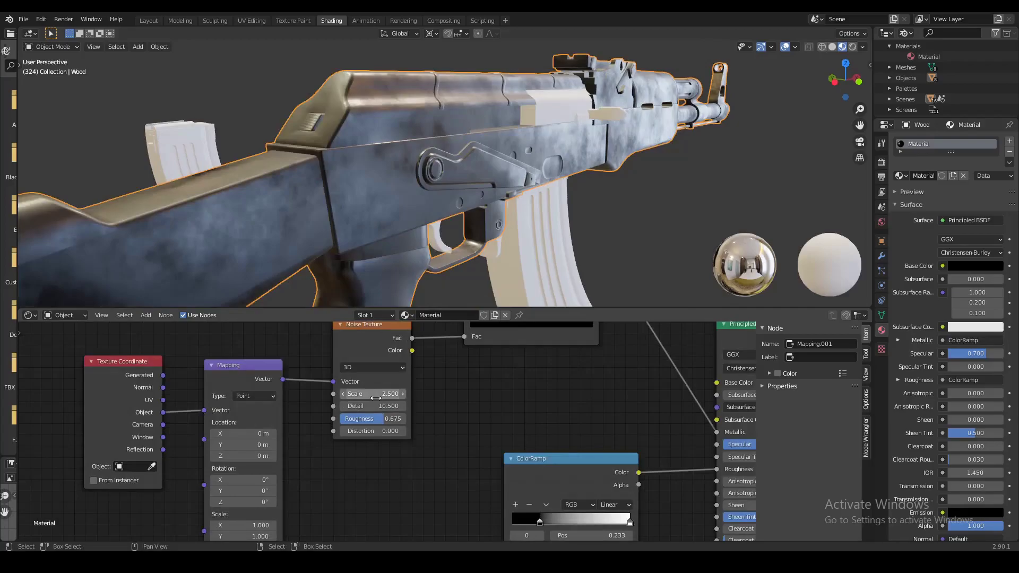
Set the duplicated Noise Texture's scale to 16 and roughness to 1, and lower its detail
{"action": "left_click", "coordinate": [374, 394]}
{"action": "key", "text": "Return"}
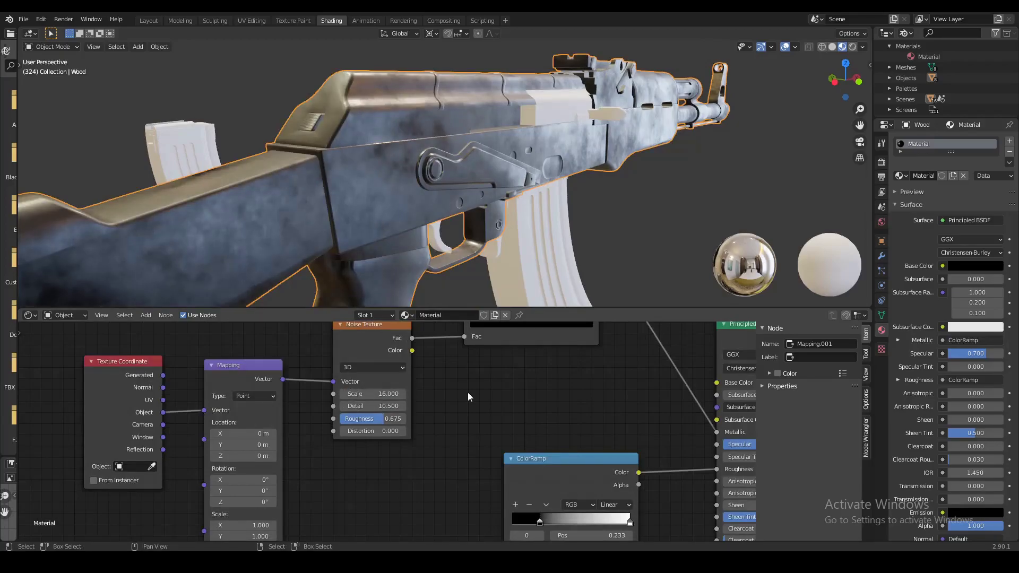
{"action": "left_click", "coordinate": [378, 406]}
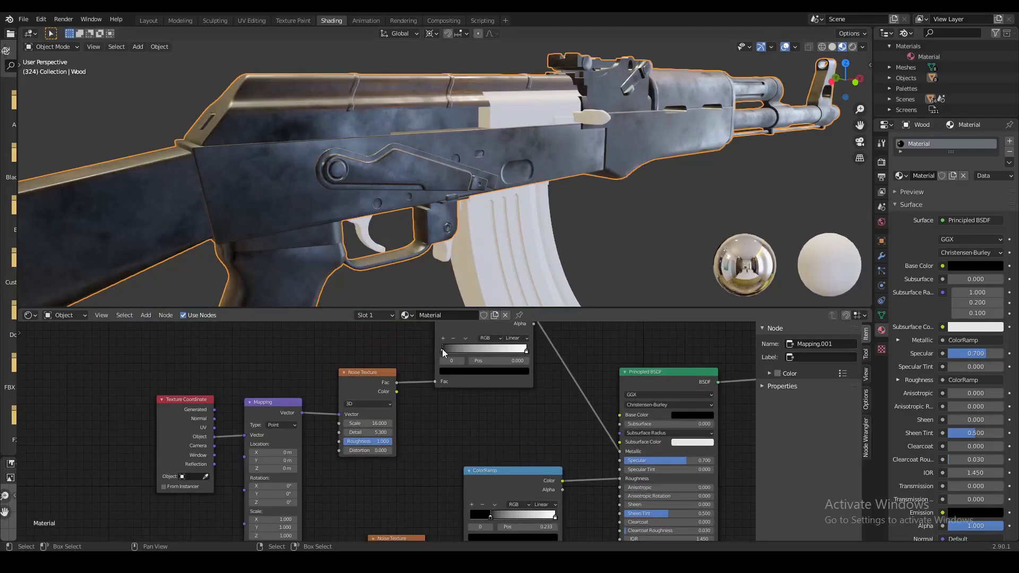
Adjust the metallic ColorRamp's stops to positions 0 and 1, and set the roughness ColorRamp's black stop to position 0.305
{"action": "mouse_move", "coordinate": [442, 349]}
{"action": "left_mouse_down"}
{"action": "mouse_move", "coordinate": [476, 352]}
{"action": "mouse_move", "coordinate": [442, 350]}
{"action": "left_mouse_up"}
{"action": "left_click_drag", "start_coordinate": [504, 351], "coordinate": [538, 354]}
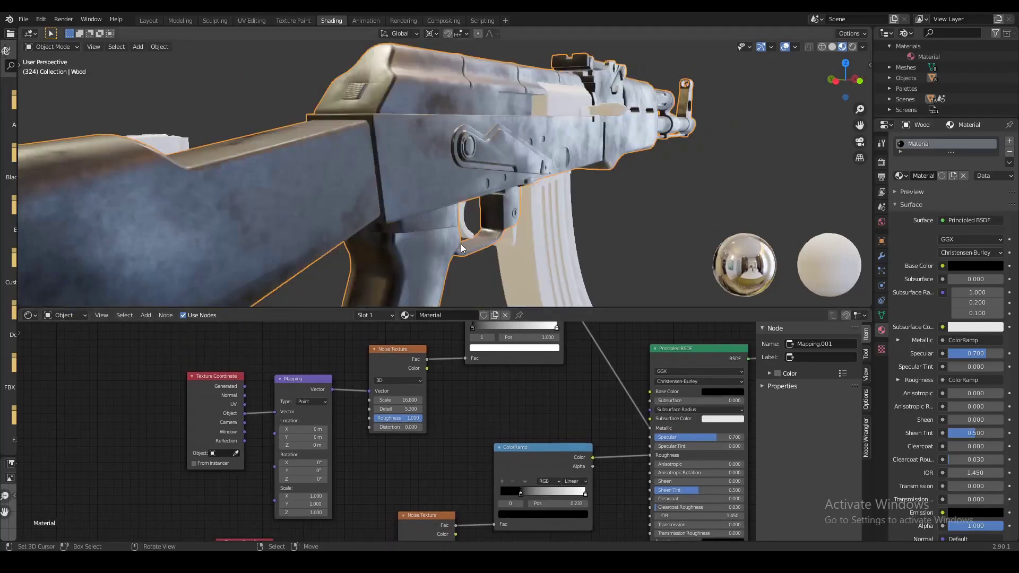
{"action": "left_click_drag", "start_coordinate": [523, 497], "coordinate": [530, 491]}
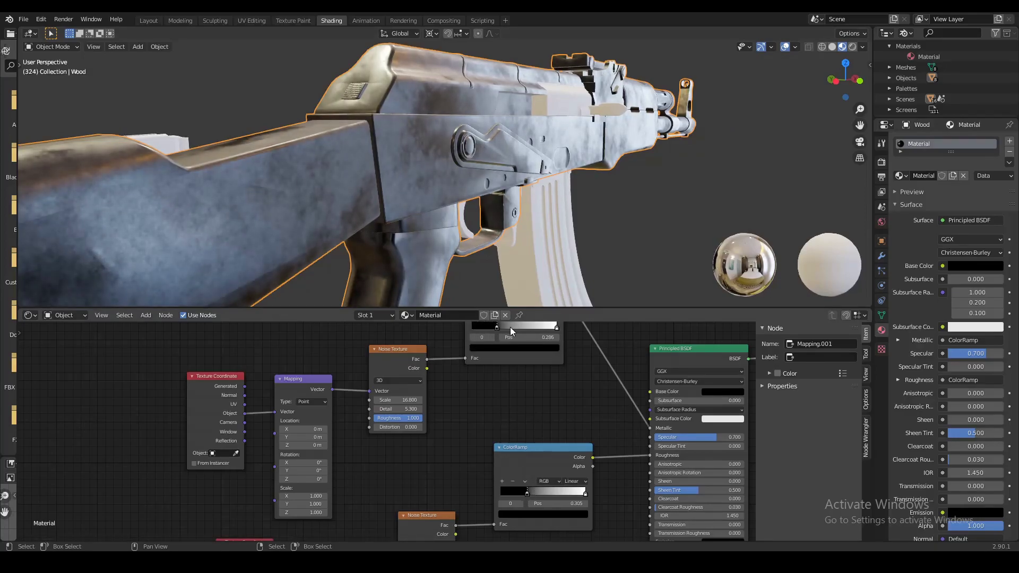
{"action": "left_click_drag", "start_coordinate": [511, 327], "coordinate": [451, 325]}
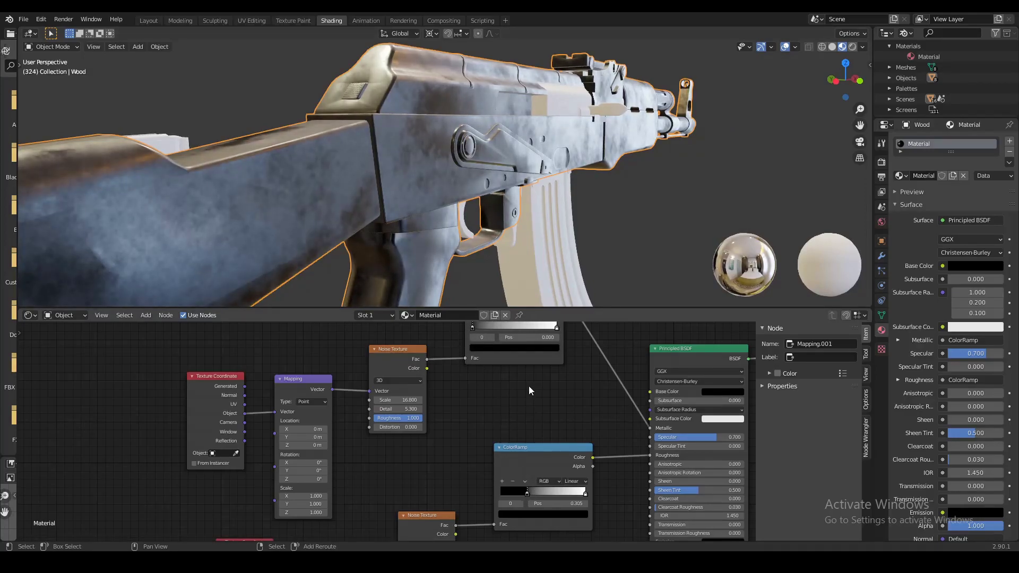
{"action": "scroll", "coordinate": [528, 386], "scroll_direction": "down", "scroll_amount": 3}
{"action": "scroll", "coordinate": [514, 236], "scroll_direction": "down", "scroll_amount": 4}
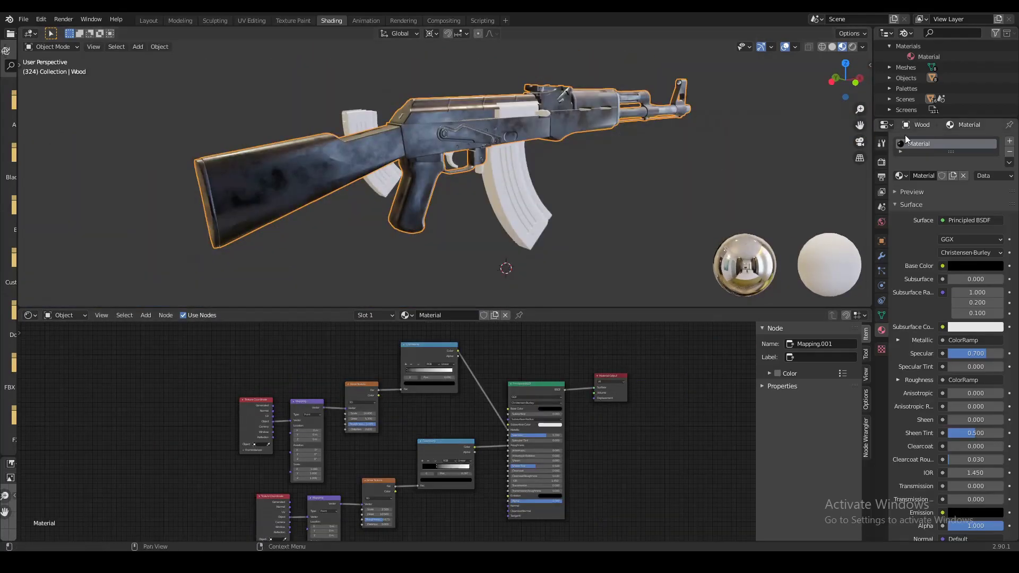
Enlarge the material slot list and link the rifle body's material to the bolt piece, trigger and both magazines
{"action": "left_click_drag", "start_coordinate": [945, 152], "coordinate": [949, 172]}
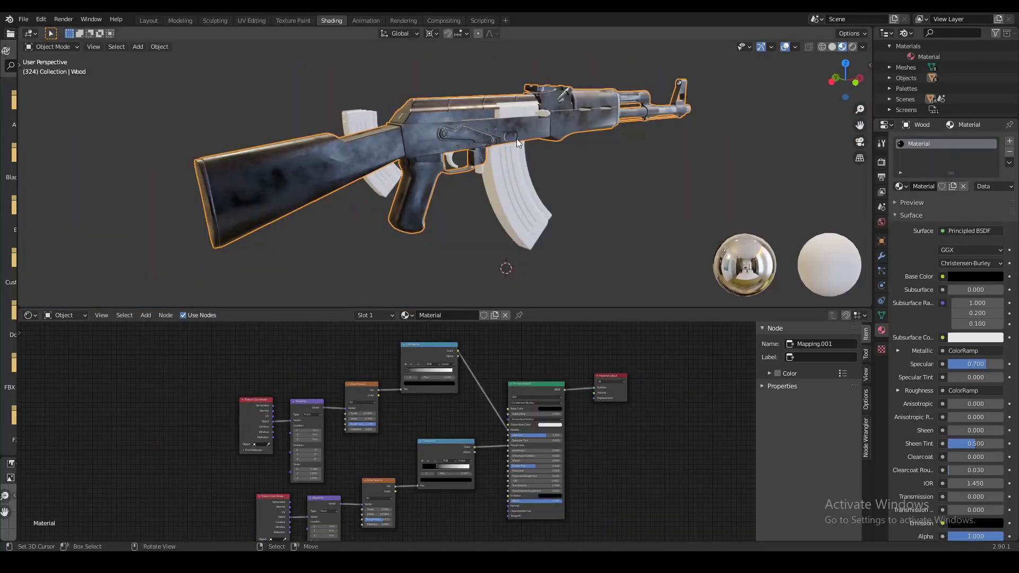
{"action": "left_click", "coordinate": [521, 113]}
{"action": "scroll", "coordinate": [497, 174], "scroll_direction": "up", "scroll_amount": 3}
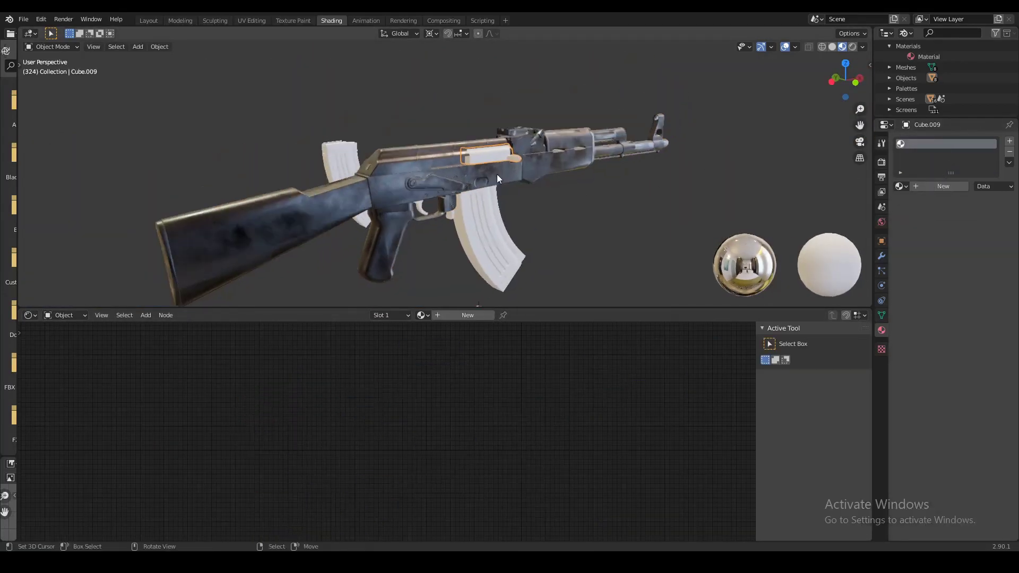
{"action": "left_click", "coordinate": [451, 227]}
{"action": "left_click", "coordinate": [306, 163], "text": "shift"}
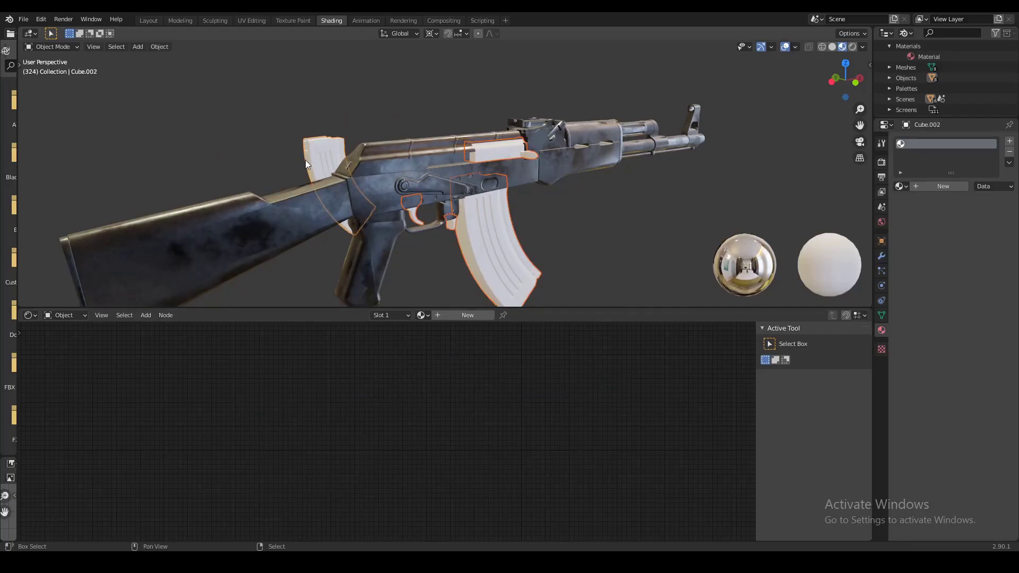
{"action": "left_click", "coordinate": [387, 174], "text": "shift"}
{"action": "key", "text": "ctrl+l"}
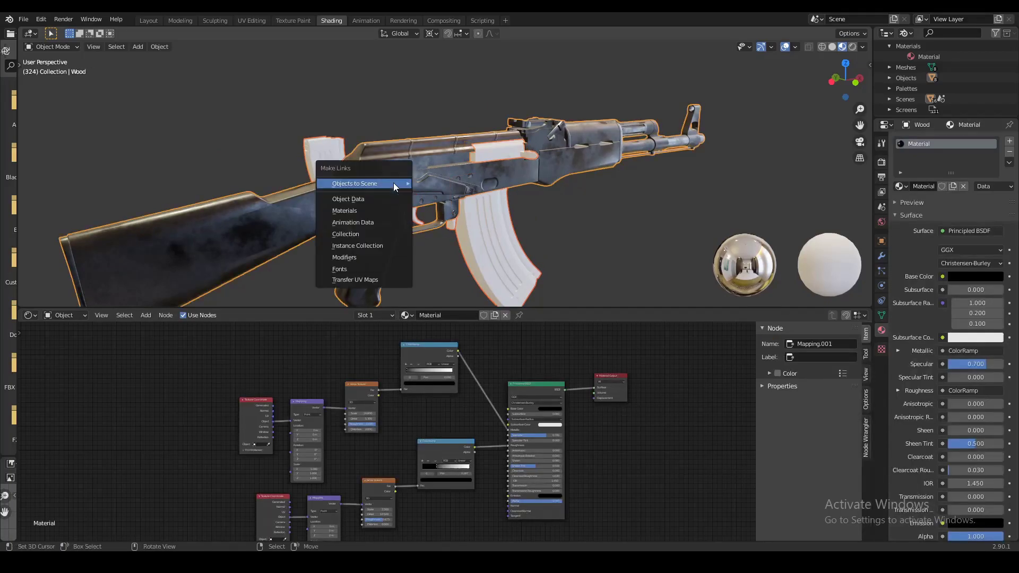
{"action": "left_click", "coordinate": [345, 211]}
With only the rifle body selected, add a second material slot holding a new material
{"action": "middle_click_drag", "start_coordinate": [435, 230], "coordinate": [732, 183]}
{"action": "key", "text": "alt+a"}
{"action": "key", "text": "a"}
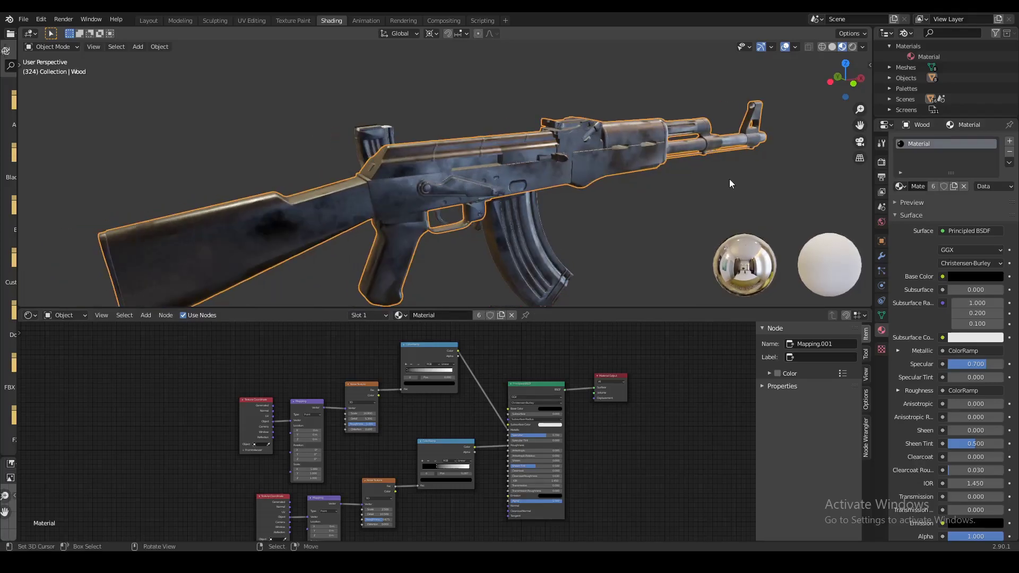
{"action": "left_click", "coordinate": [1010, 143]}
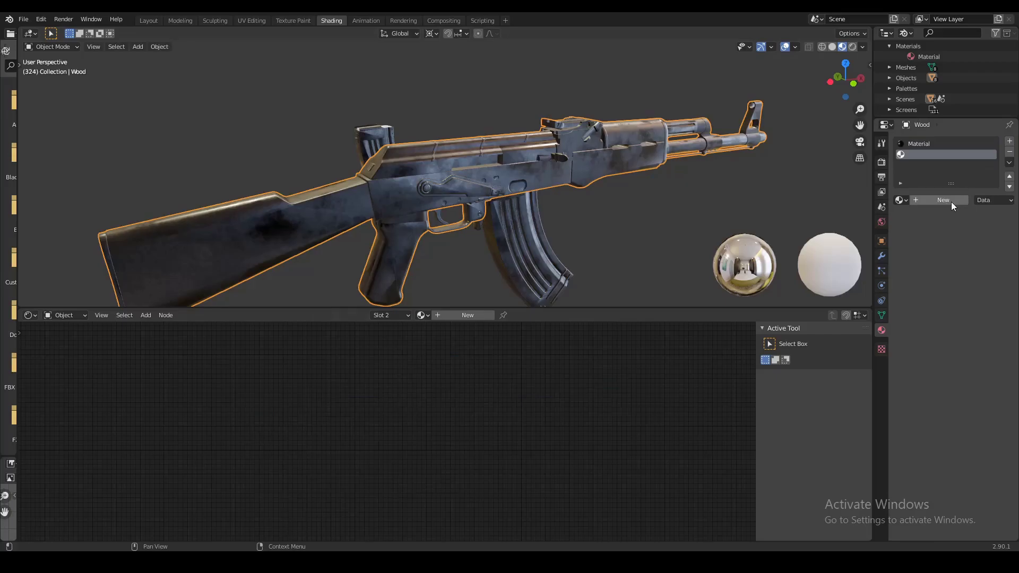
{"action": "left_click", "coordinate": [947, 201]}
Select the shoulder stock's geometry in Edit Mode and assign Material.001 to it
{"action": "key", "text": "Tab"}
{"action": "key", "text": "shift+z"}
{"action": "middle_click_drag", "start_coordinate": [390, 213], "coordinate": [339, 197]}
{"action": "key", "text": "alt+a"}
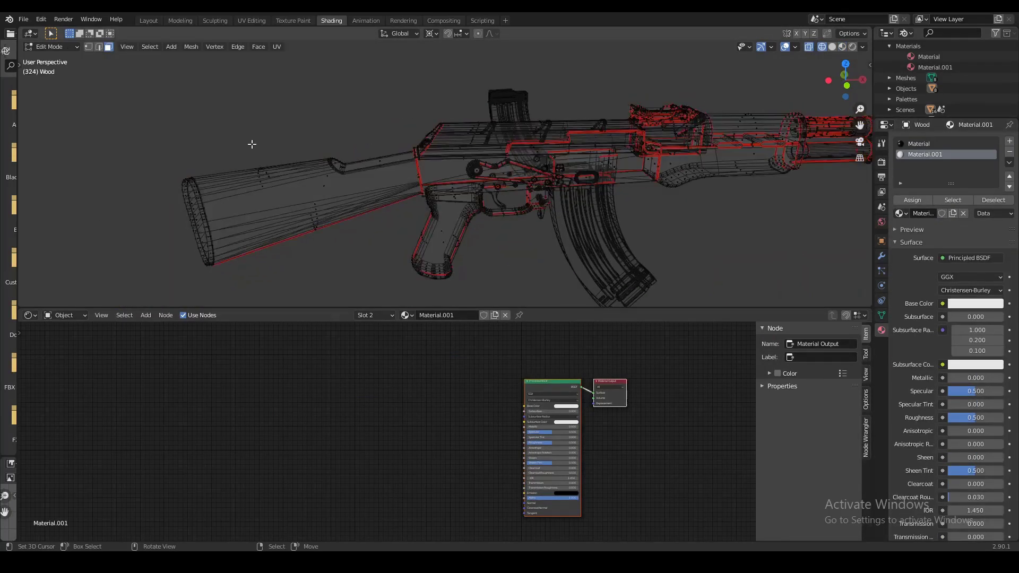
{"action": "key", "text": "b"}
{"action": "left_click_drag", "start_coordinate": [239, 128], "coordinate": [390, 253]}
{"action": "mouse_move", "coordinate": [320, 217]}
{"action": "middle_mouse_down"}
{"action": "mouse_move", "coordinate": [426, 182]}
{"action": "mouse_move", "coordinate": [576, 189]}
{"action": "mouse_move", "coordinate": [537, 198]}
{"action": "middle_mouse_up"}
{"action": "key", "text": "shift+z"}
{"action": "key", "text": "1"}
{"action": "key", "text": "g"}
{"action": "key", "text": "Escape"}
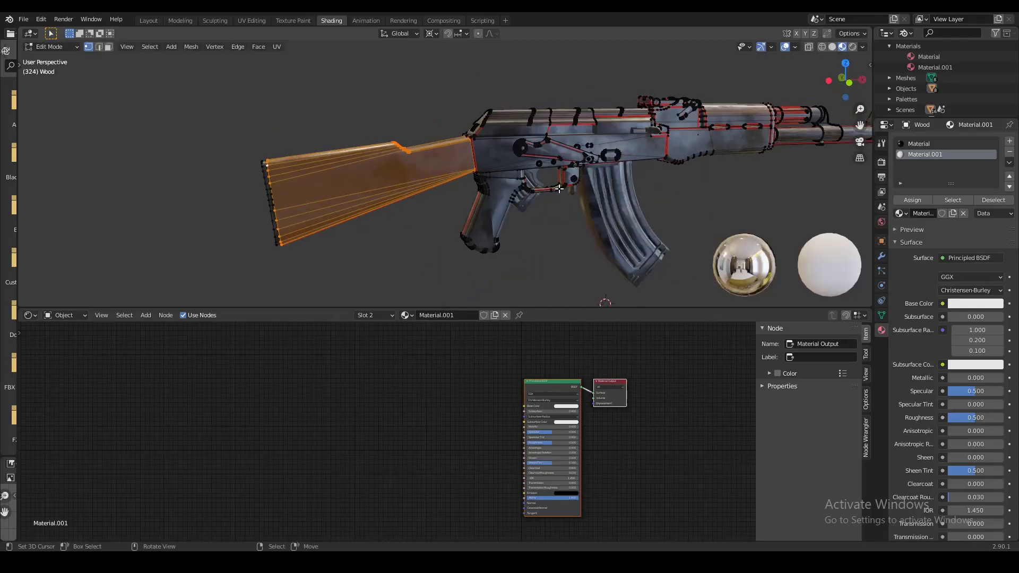
{"action": "left_click", "coordinate": [912, 199]}
{"action": "key", "text": "Tab"}
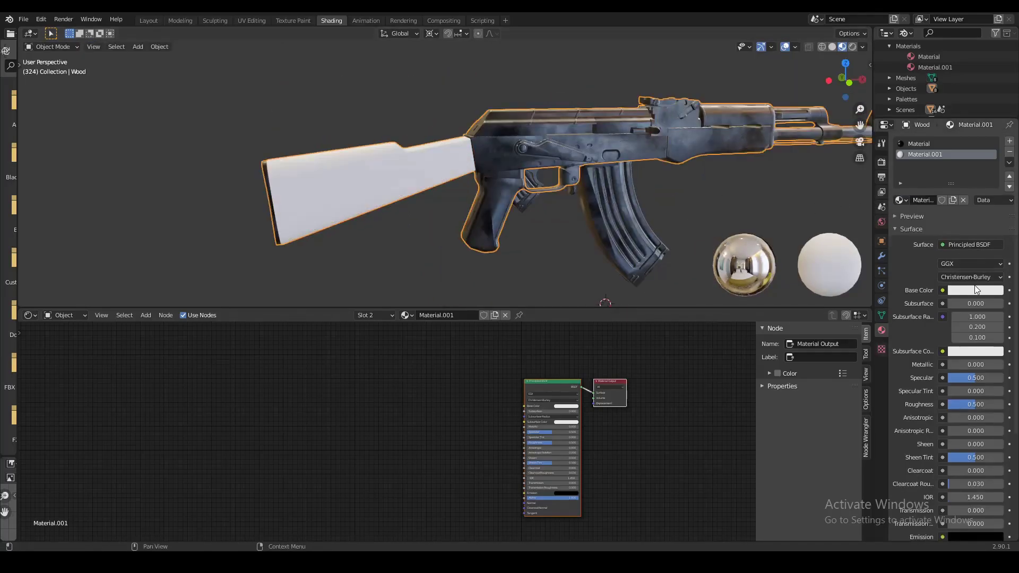
Set the base color of Material.001 to a dark orange-brown
{"action": "left_click", "coordinate": [975, 291]}
{"action": "left_click_drag", "start_coordinate": [943, 194], "coordinate": [936, 207]}
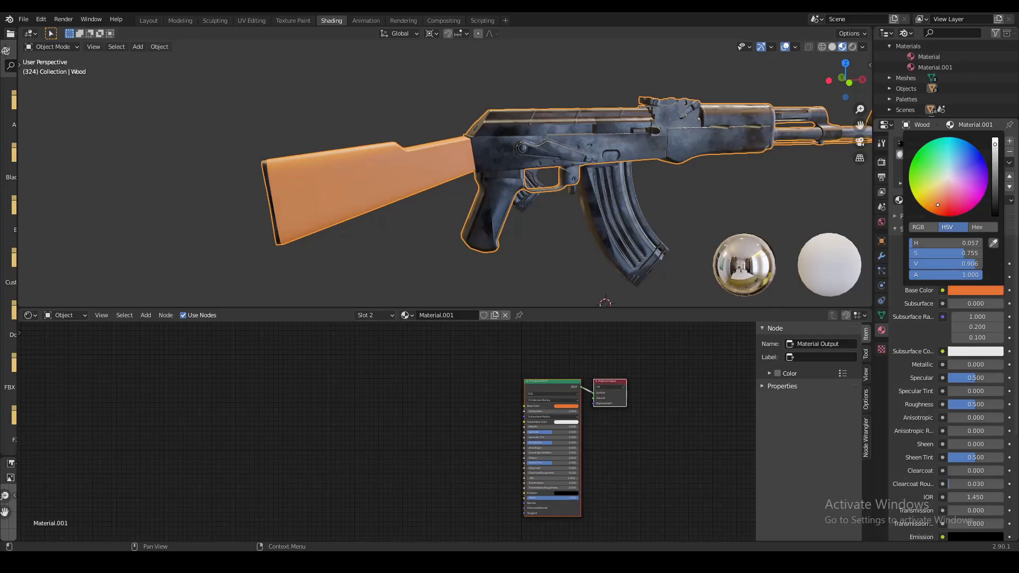
{"action": "left_click_drag", "start_coordinate": [995, 144], "coordinate": [995, 177]}
Select the upper and lower handguards and the pistol grip in Edit Mode and assign Material.001 to them
{"action": "key", "text": "Tab"}
{"action": "key", "text": "shift+z"}
{"action": "left_click_drag", "start_coordinate": [481, 122], "coordinate": [548, 246]}
{"action": "scroll", "coordinate": [539, 164], "scroll_direction": "up", "scroll_amount": 4}
{"action": "left_click", "coordinate": [414, 174], "text": "shift"}
{"action": "middle_click_drag", "start_coordinate": [357, 164], "coordinate": [378, 175]}
{"action": "left_click_drag", "start_coordinate": [387, 170], "coordinate": [573, 271], "text": "shift"}
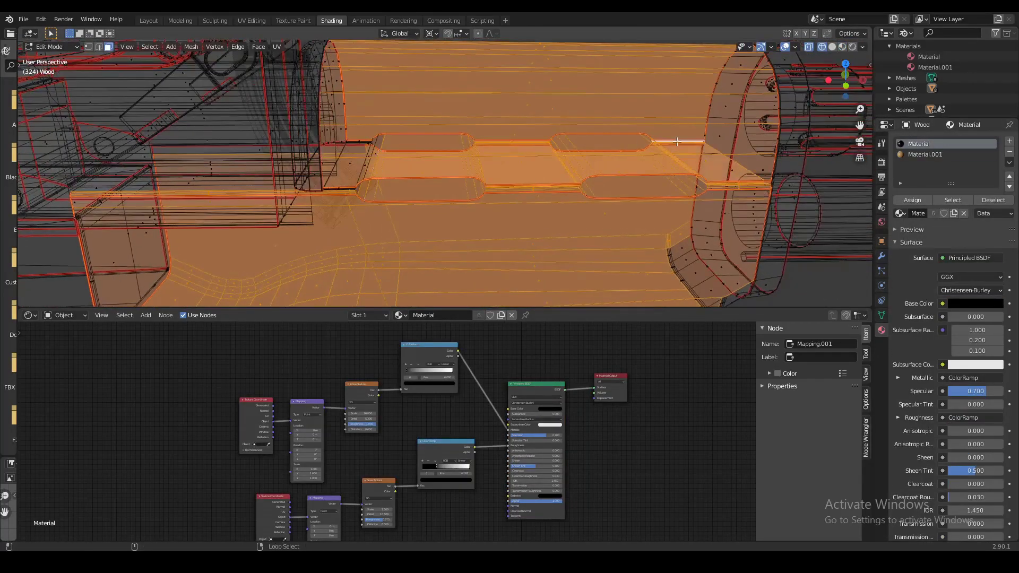
{"action": "key", "text": "g"}
{"action": "right_click", "coordinate": [395, 154]}
{"action": "right_click", "coordinate": [359, 187], "text": "alt+shift"}
{"action": "key", "text": "g"}
{"action": "middle_click_drag", "start_coordinate": [358, 187], "coordinate": [439, 207]}
{"action": "right_click", "coordinate": [414, 221]}
{"action": "key", "text": "g"}
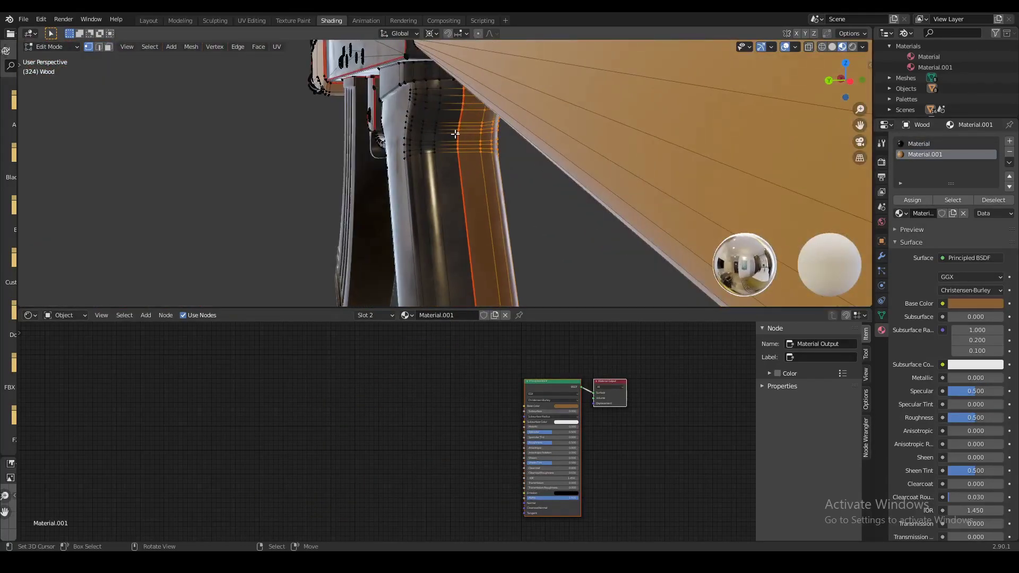
{"action": "left_click", "coordinate": [911, 199]}
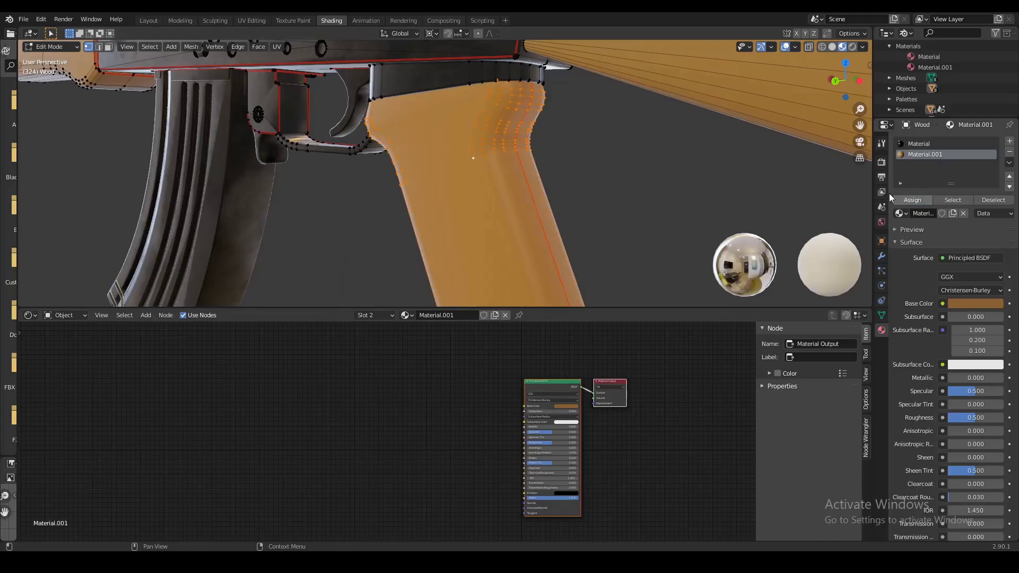
{"action": "key", "text": "Tab"}
{"action": "scroll", "coordinate": [576, 162], "scroll_direction": "down", "scroll_amount": 2}
{"action": "mouse_move", "coordinate": [576, 161]}
{"action": "middle_mouse_down"}
{"action": "mouse_move", "coordinate": [425, 164]}
{"action": "mouse_move", "coordinate": [573, 168]}
{"action": "middle_mouse_up"}
{"action": "scroll", "coordinate": [552, 153], "scroll_direction": "down", "scroll_amount": 2}
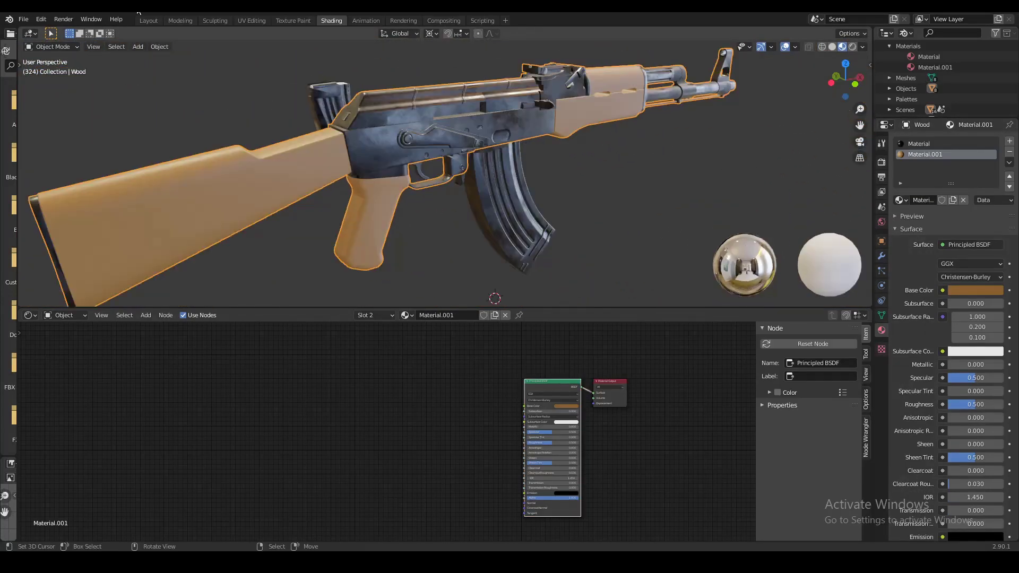
Open the preferences and search the add-ons for "wran" to check Node Wrangler
{"action": "left_click", "coordinate": [41, 20]}
{"action": "left_click", "coordinate": [66, 171]}
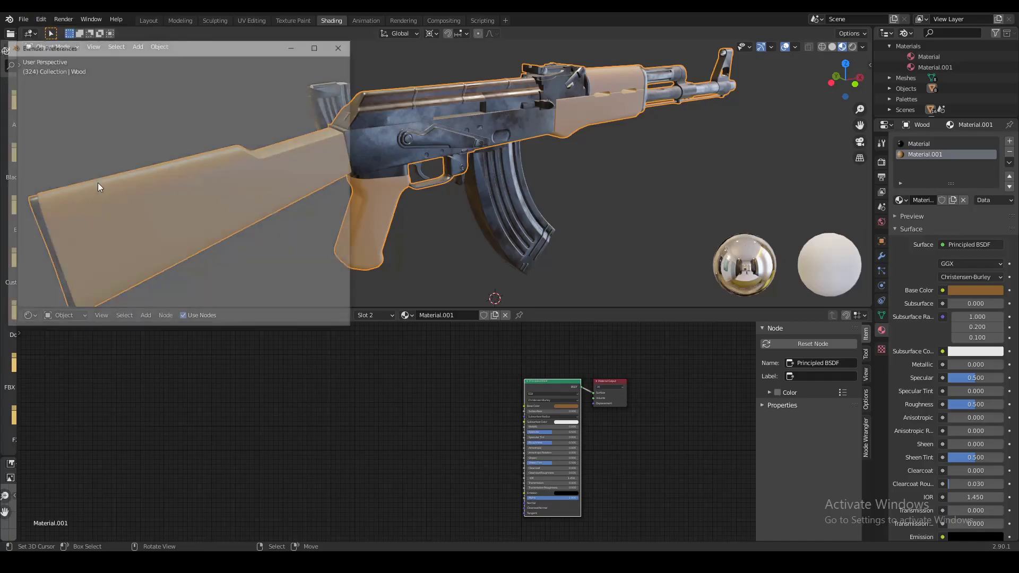
{"action": "type", "text": "wran"}
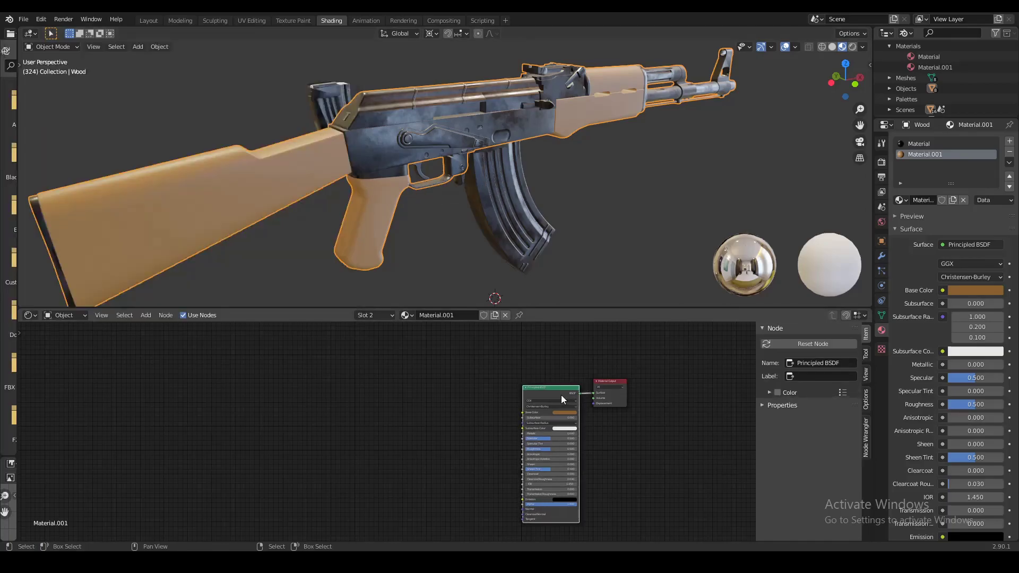
Add a Node Wrangler texture setup to the Principled BSDF's base color and move its three nodes clear of the shader
{"action": "scroll", "coordinate": [555, 400], "scroll_direction": "up", "scroll_amount": 4}
{"action": "middle_click_drag", "start_coordinate": [534, 414], "coordinate": [470, 393]}
{"action": "key", "text": "ctrl+t"}
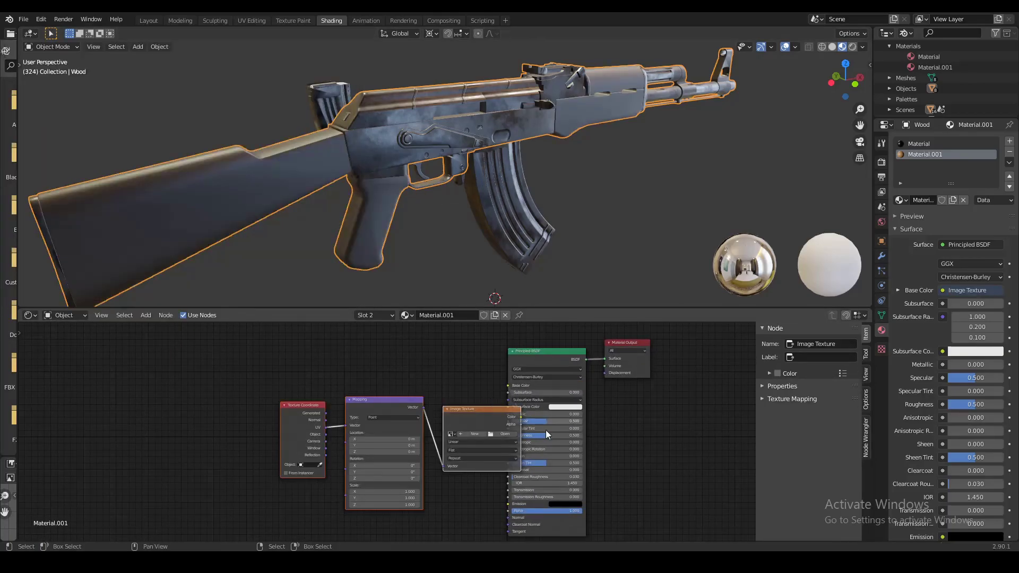
{"action": "key", "text": "g"}
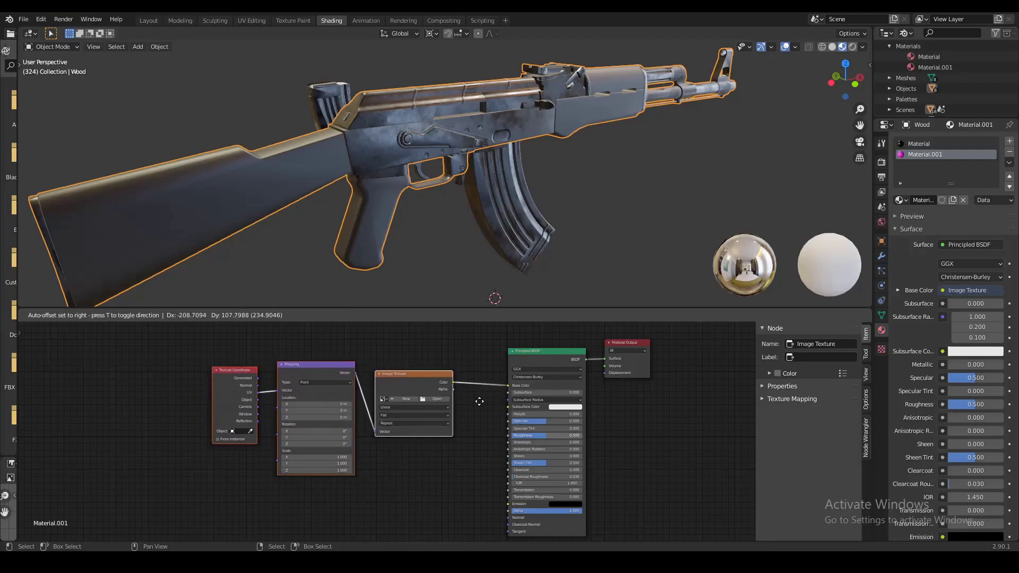
{"action": "left_click", "coordinate": [479, 401]}
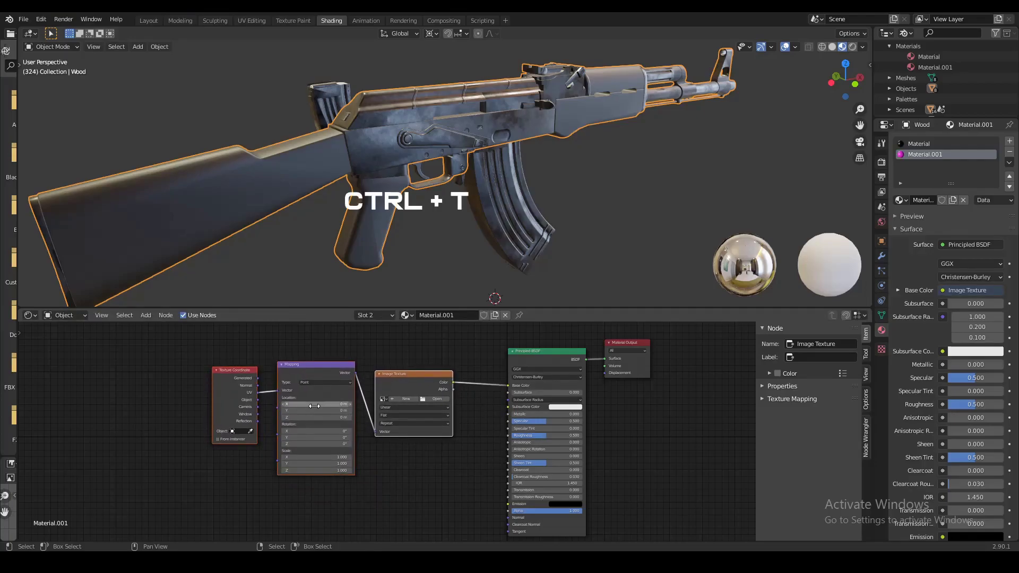
Connect the Texture Coordinate's Object output to the Mapping node's vector input in Material.001
{"action": "scroll", "coordinate": [255, 401], "scroll_direction": "up", "scroll_amount": 4}
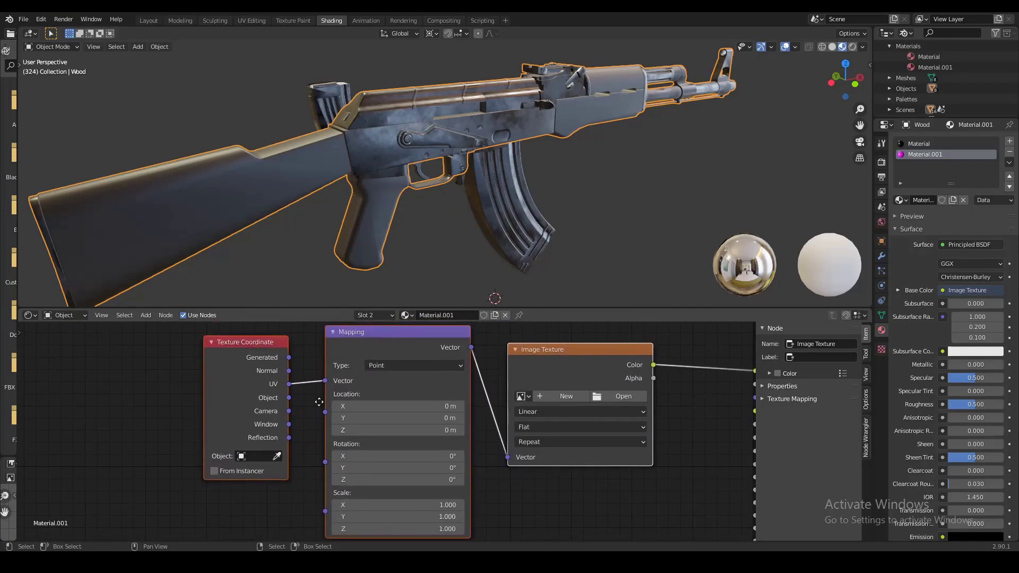
{"action": "left_click_drag", "start_coordinate": [288, 402], "coordinate": [322, 388]}
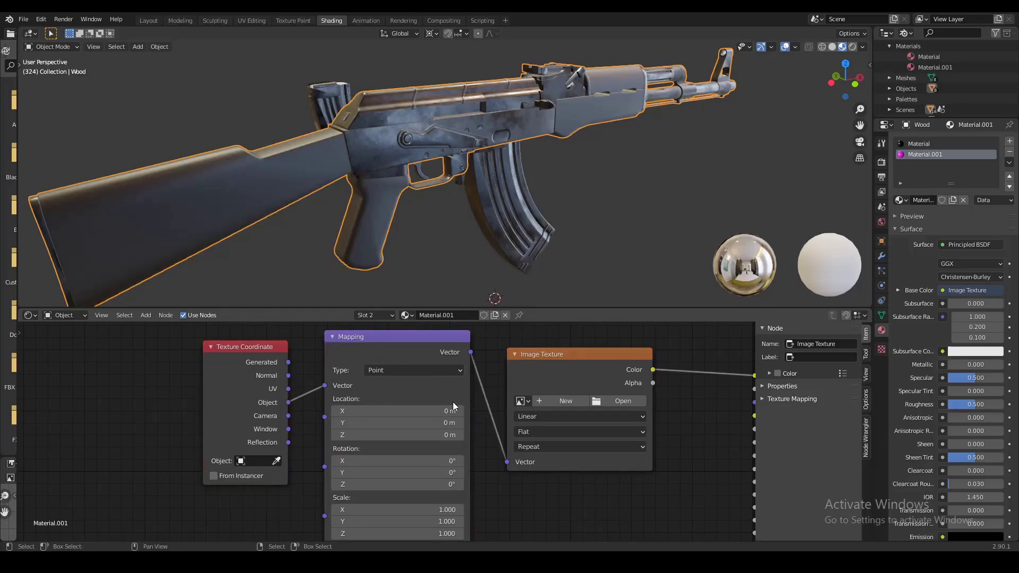
{"action": "middle_click_drag", "start_coordinate": [453, 403], "coordinate": [425, 400]}
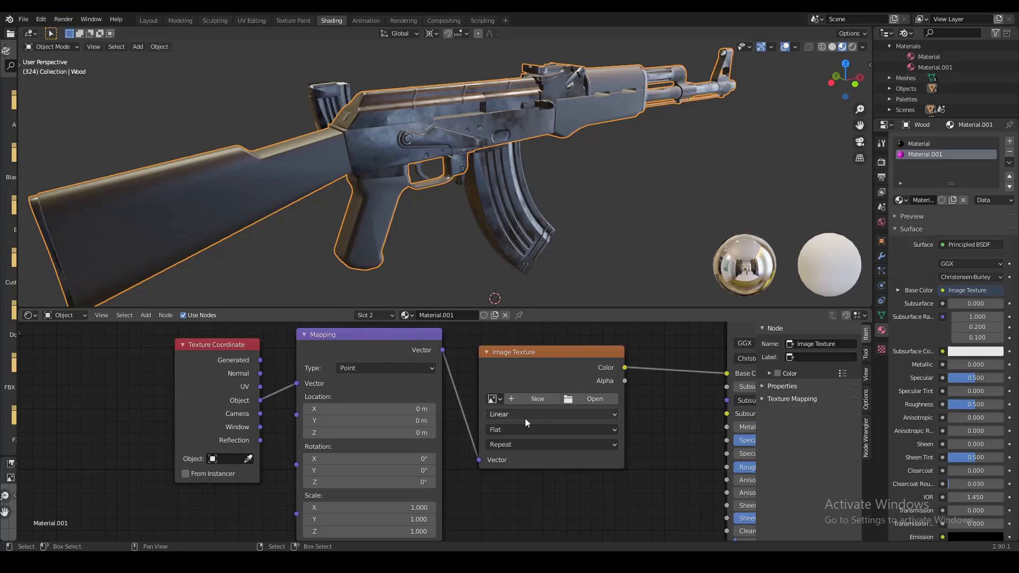
Load AKwood.jpg into the Image Texture node and set its projection to Box
{"action": "left_click", "coordinate": [594, 398]}
{"action": "double_click", "coordinate": [407, 360]}
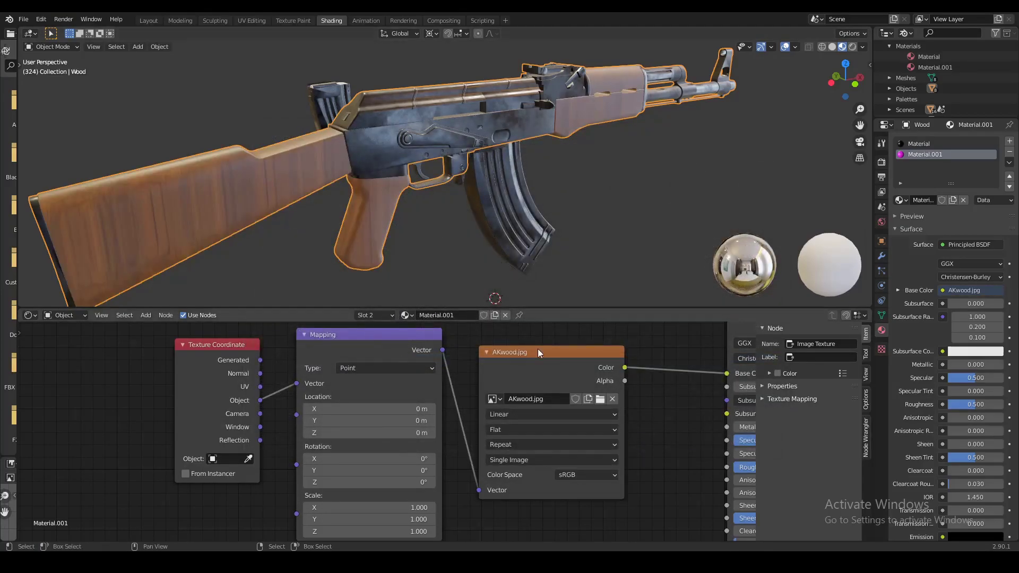
{"action": "left_click", "coordinate": [523, 429]}
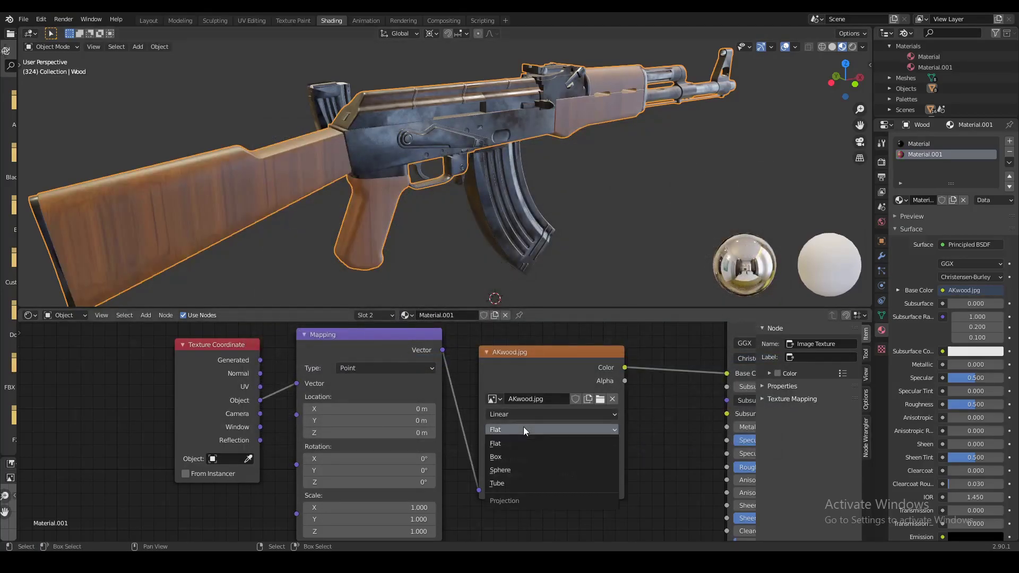
{"action": "left_click", "coordinate": [515, 455]}
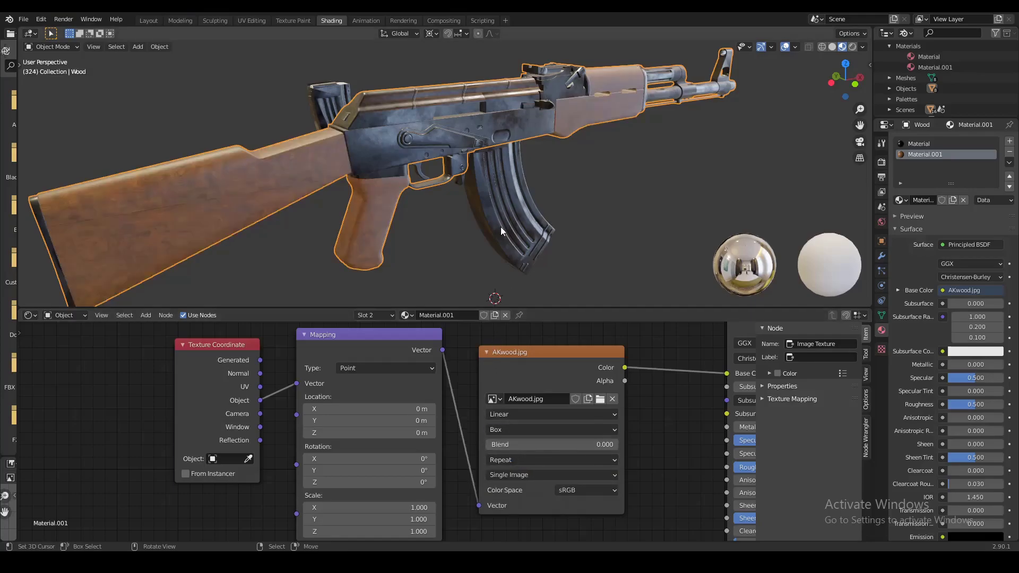
Set the Mapping node's scale to 0.3 on X, Y and Z, and its Z location to 0.5 m
{"action": "scroll", "coordinate": [469, 349], "scroll_direction": "down", "scroll_amount": 2}
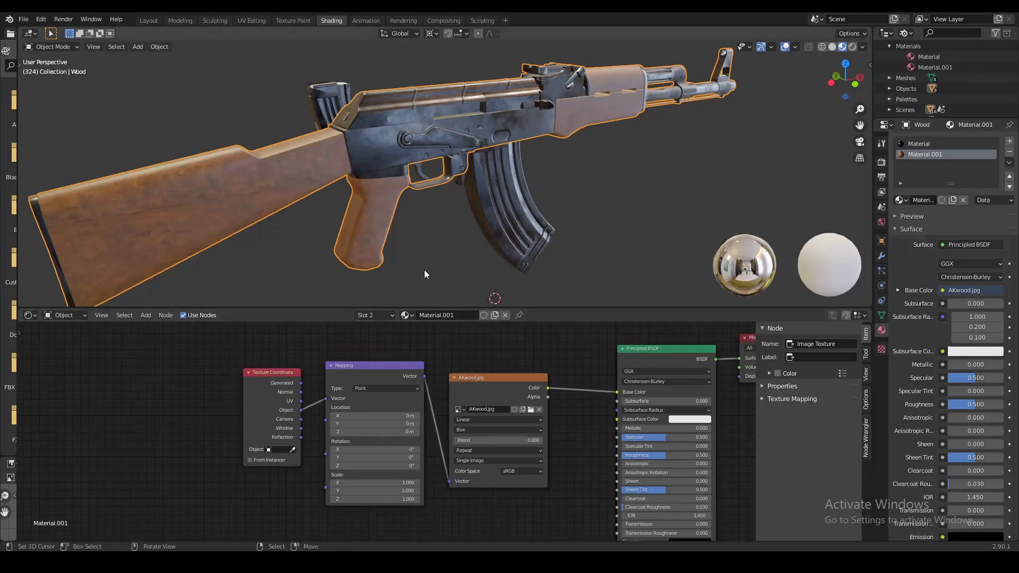
{"action": "middle_click_drag", "start_coordinate": [429, 259], "coordinate": [439, 282]}
{"action": "middle_click_drag", "start_coordinate": [374, 256], "coordinate": [411, 267]}
{"action": "scroll", "coordinate": [411, 267], "scroll_direction": "up", "scroll_amount": 1}
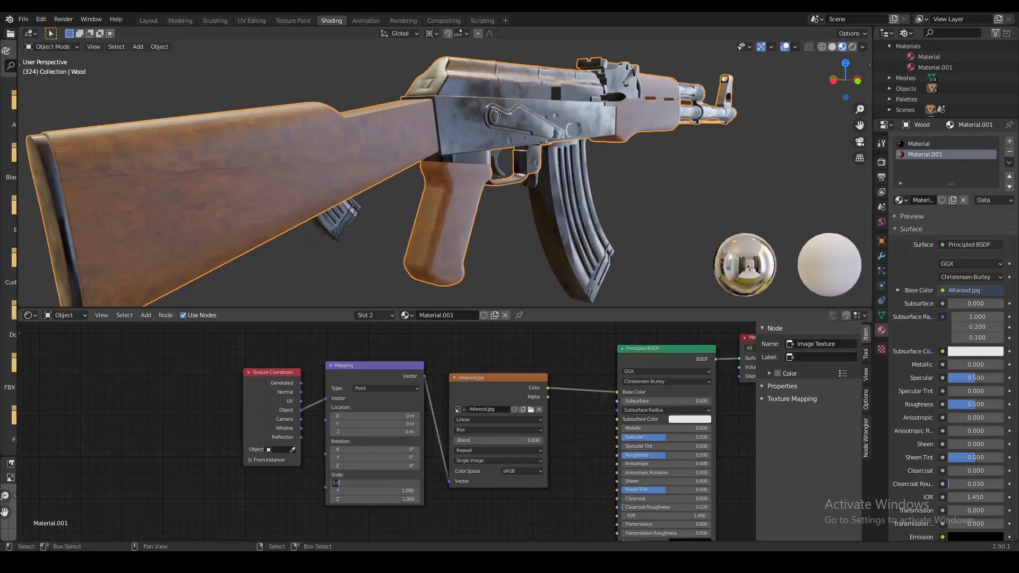
{"action": "type", "text": ".3"}
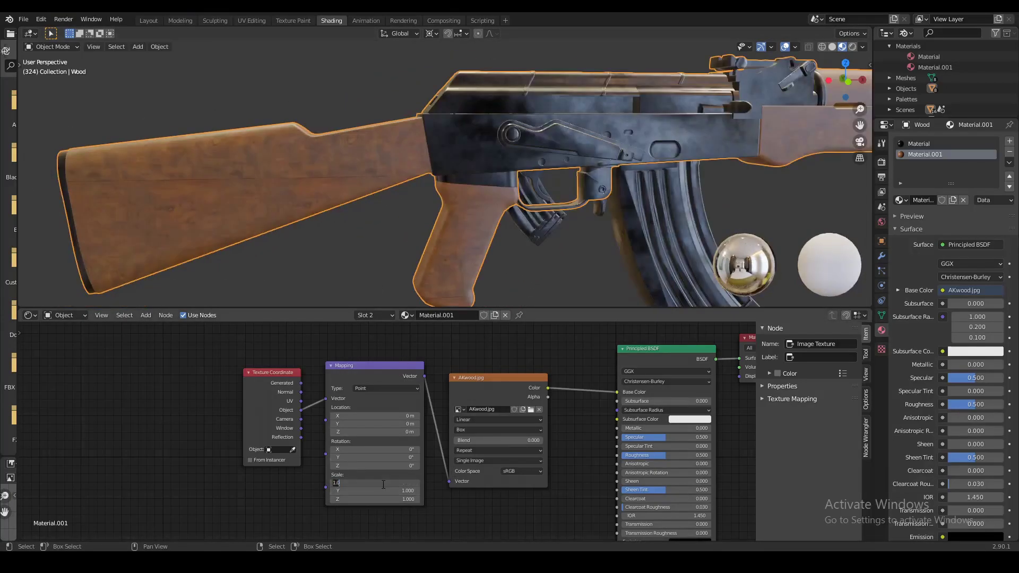
{"action": "key", "text": "Tab"}
{"action": "type", "text": ".3."}
{"action": "key", "text": "Tab"}
{"action": "type", "text": ".3"}
{"action": "key", "text": "shift+Tab"}
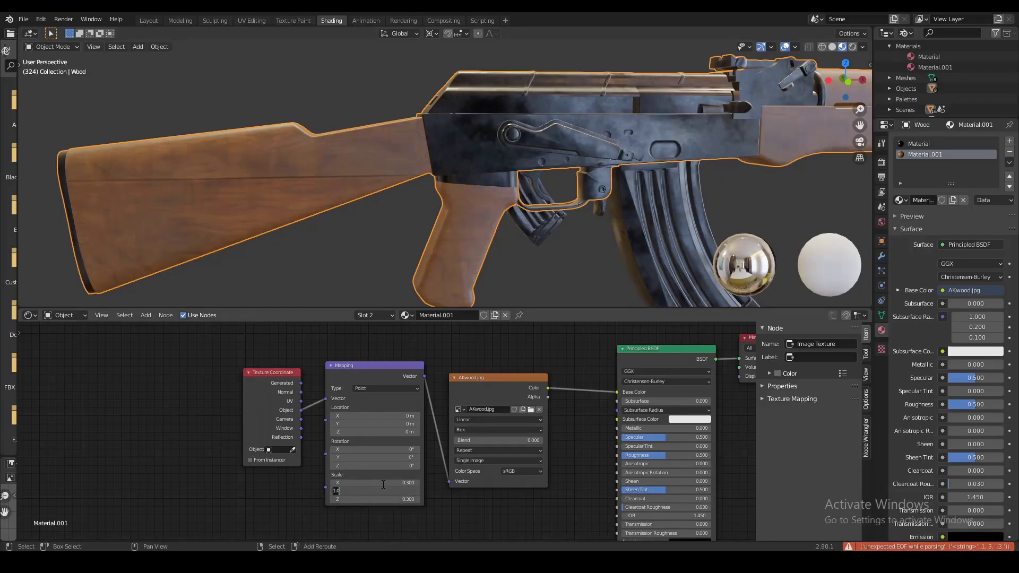
{"action": "type", "text": ".3"}
{"action": "key", "text": "Return"}
{"action": "left_click_drag", "start_coordinate": [392, 432], "coordinate": [411, 431]}
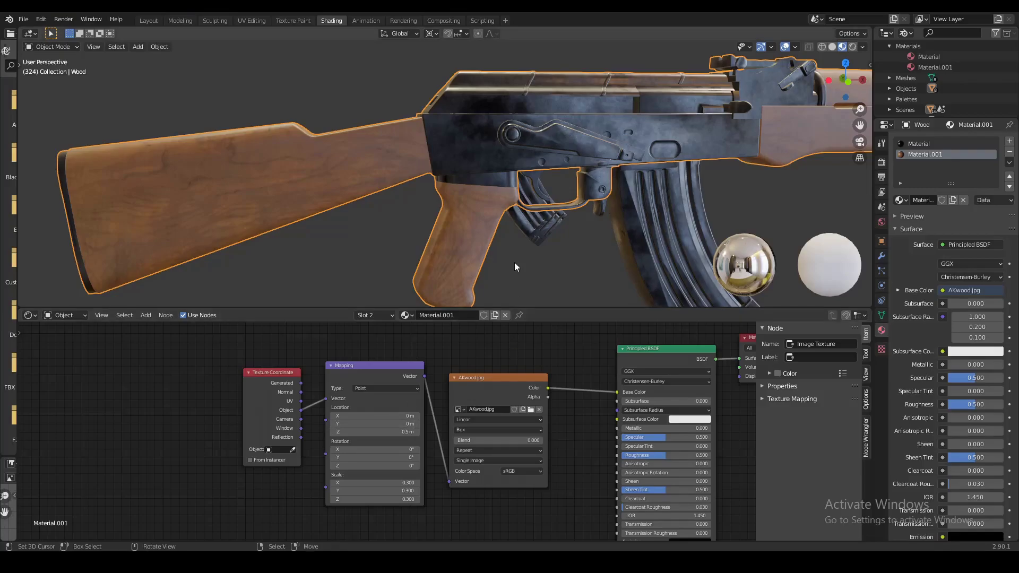
{"action": "middle_click_drag", "start_coordinate": [514, 263], "coordinate": [423, 257]}
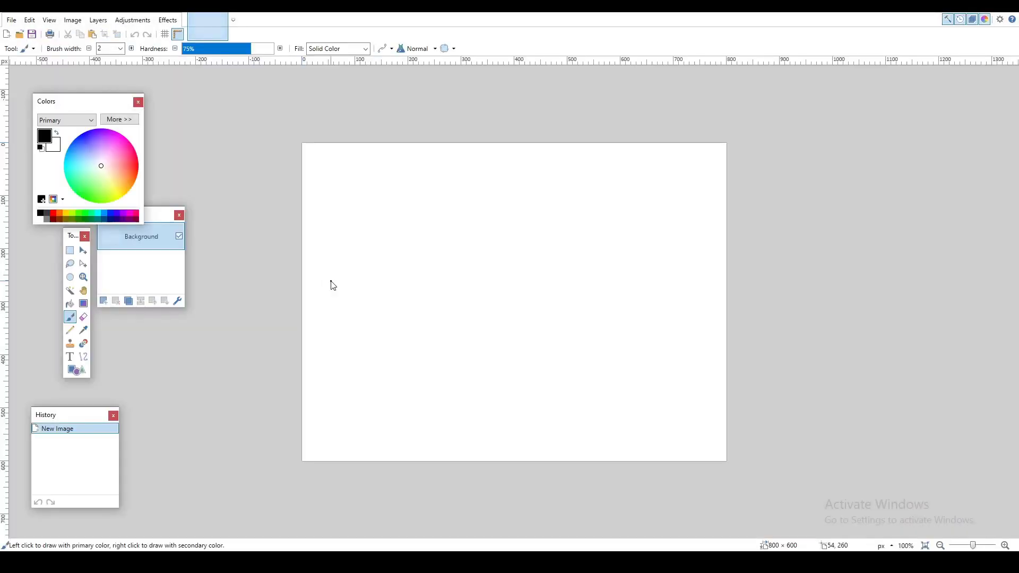
In paint.net, open the AK wood texture, convert it to black and white, and save it as WoodSpec.jpg at quality 95
{"action": "key", "text": "ctrl+o"}
{"action": "double_click", "coordinate": [524, 91]}
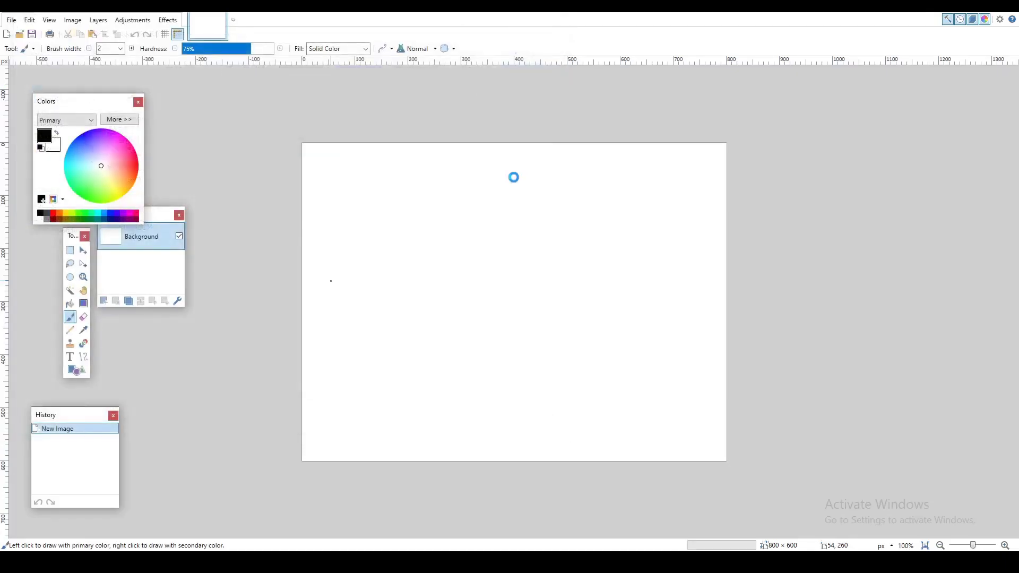
{"action": "left_click", "coordinate": [142, 19]}
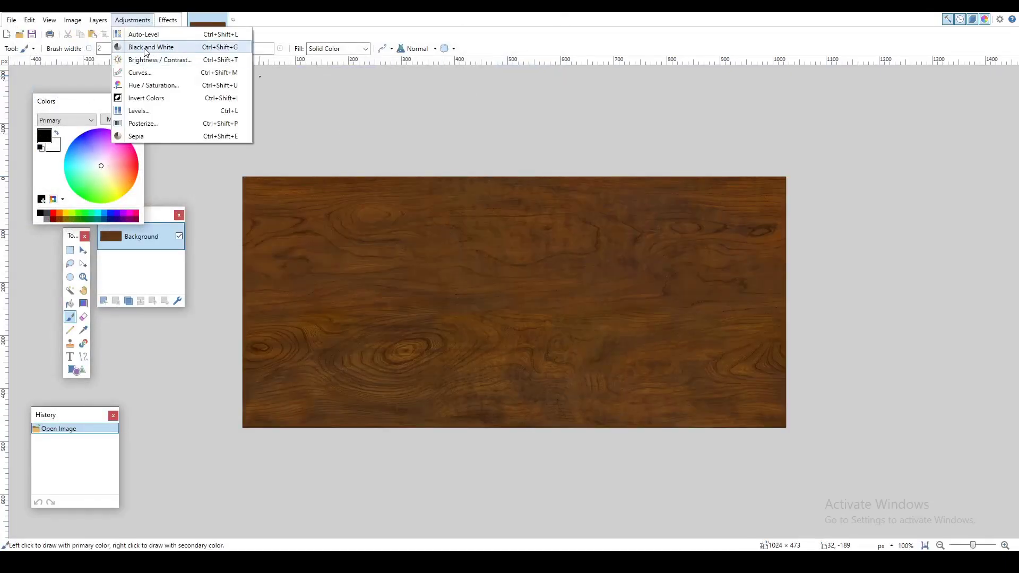
{"action": "left_click", "coordinate": [141, 46]}
{"action": "key", "text": "ctrl+s"}
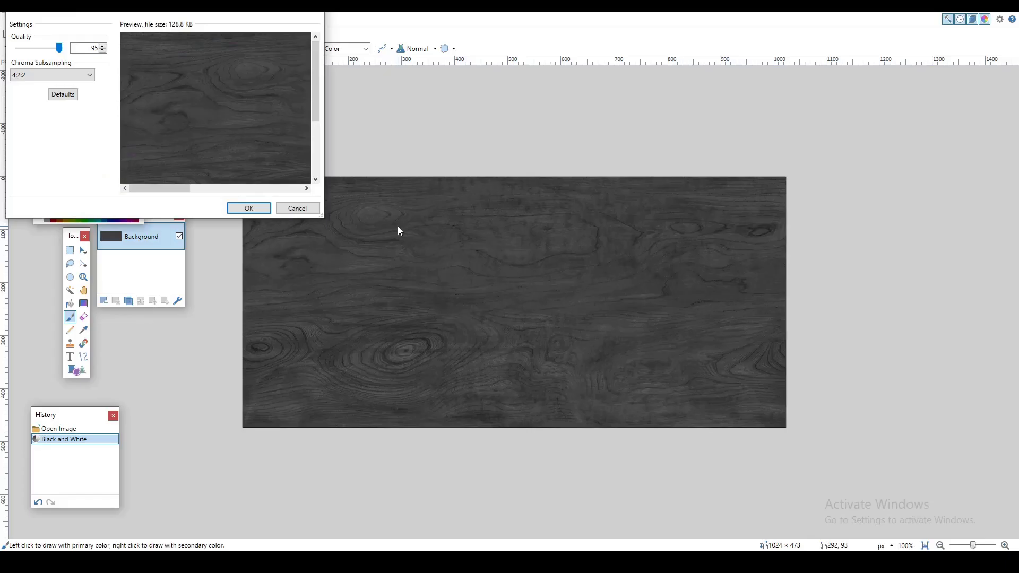
{"action": "key", "text": "Return"}
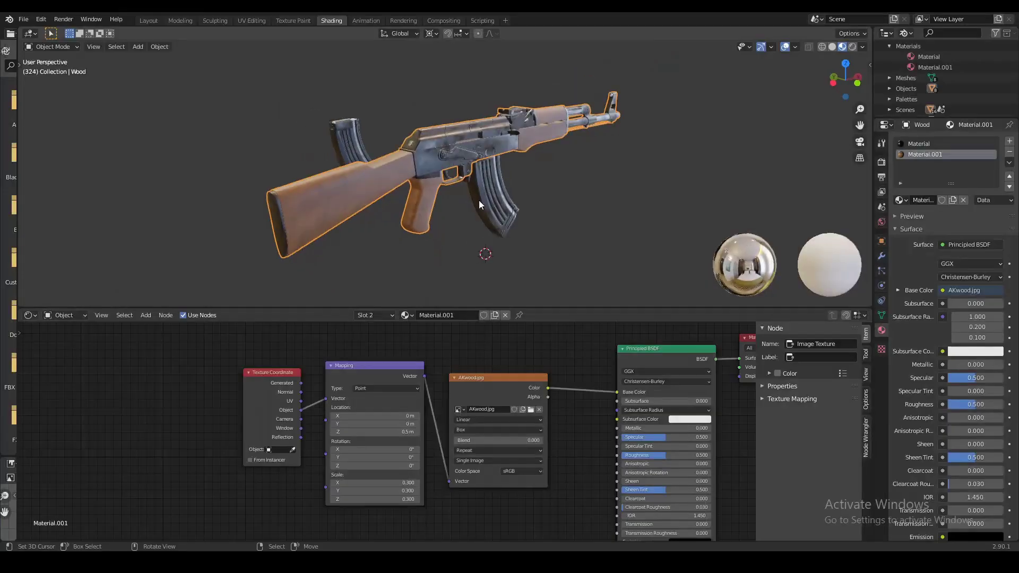
In Blender, add a second Node Wrangler texture setup below the first and disconnect its Image Texture from the Principled BSDF's Subsurface input
{"action": "scroll", "coordinate": [479, 199], "scroll_direction": "up", "scroll_amount": 2}
{"action": "scroll", "coordinate": [498, 339], "scroll_direction": "down", "scroll_amount": 2}
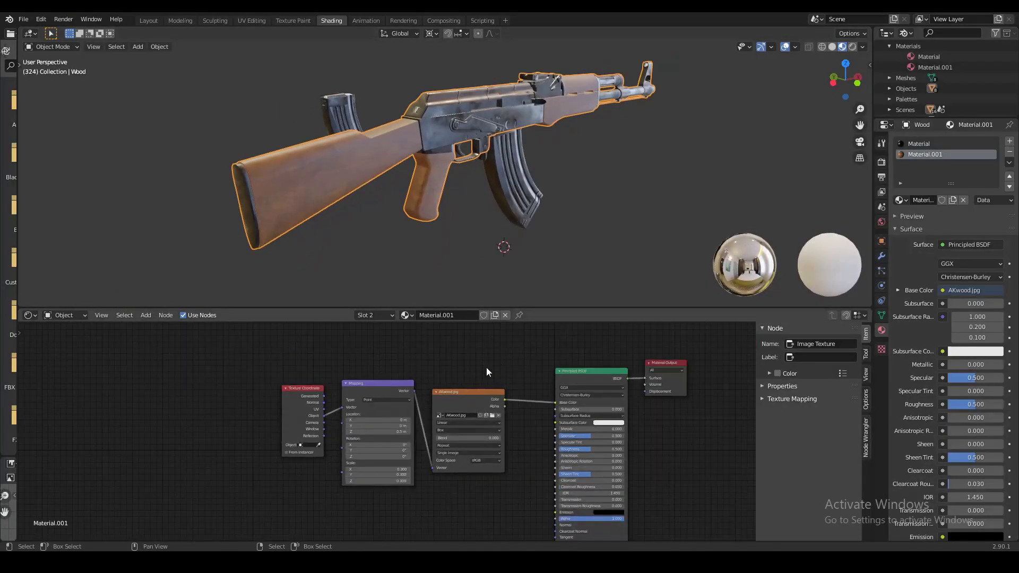
{"action": "middle_click_drag", "start_coordinate": [419, 379], "coordinate": [425, 336]}
{"action": "left_click", "coordinate": [580, 329]}
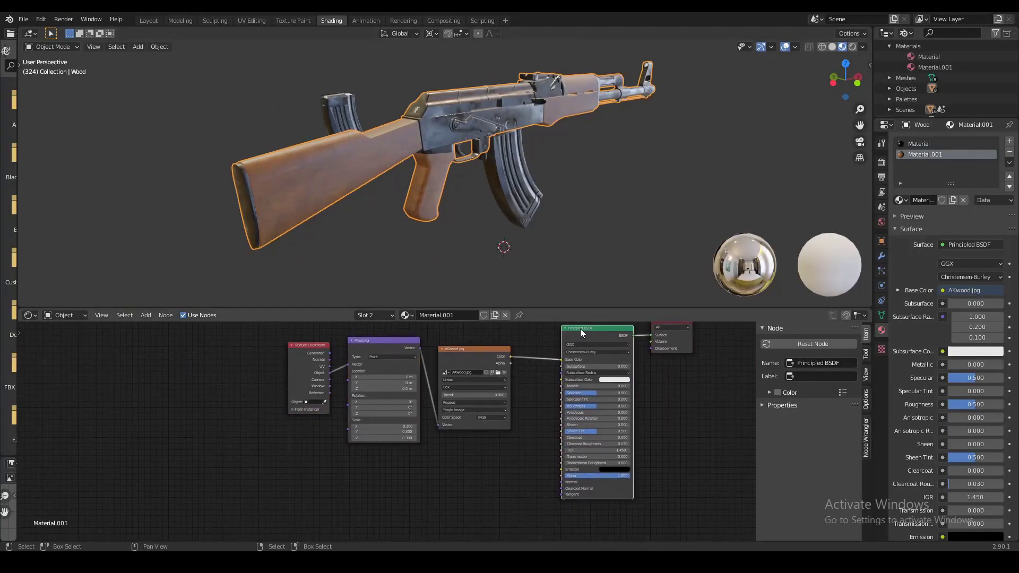
{"action": "key", "text": "ctrl+t"}
{"action": "key", "text": "g"}
{"action": "left_click", "coordinate": [450, 452]}
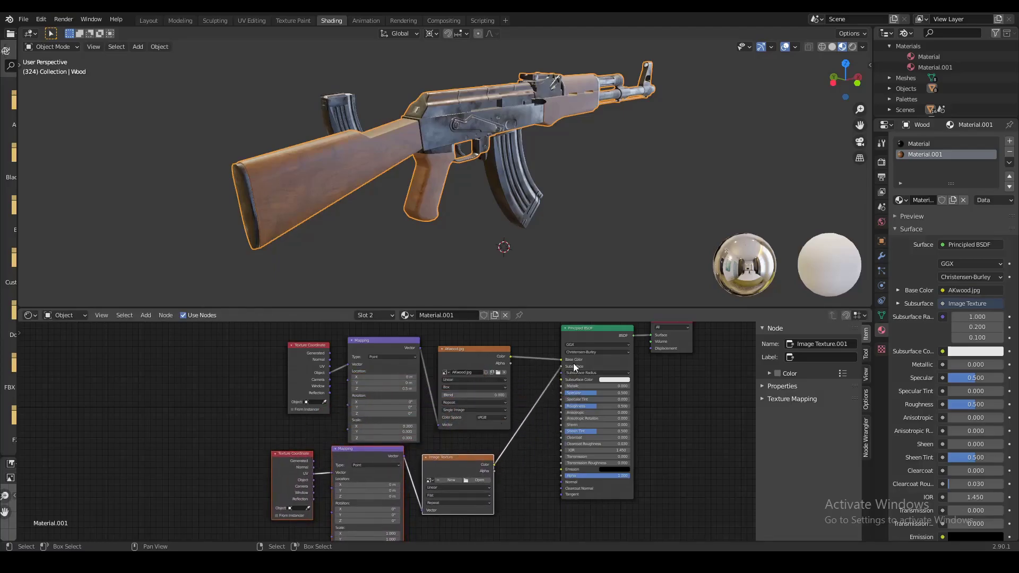
{"action": "left_click_drag", "start_coordinate": [562, 366], "coordinate": [525, 435]}
{"action": "left_click_drag", "start_coordinate": [525, 435], "coordinate": [519, 441]}
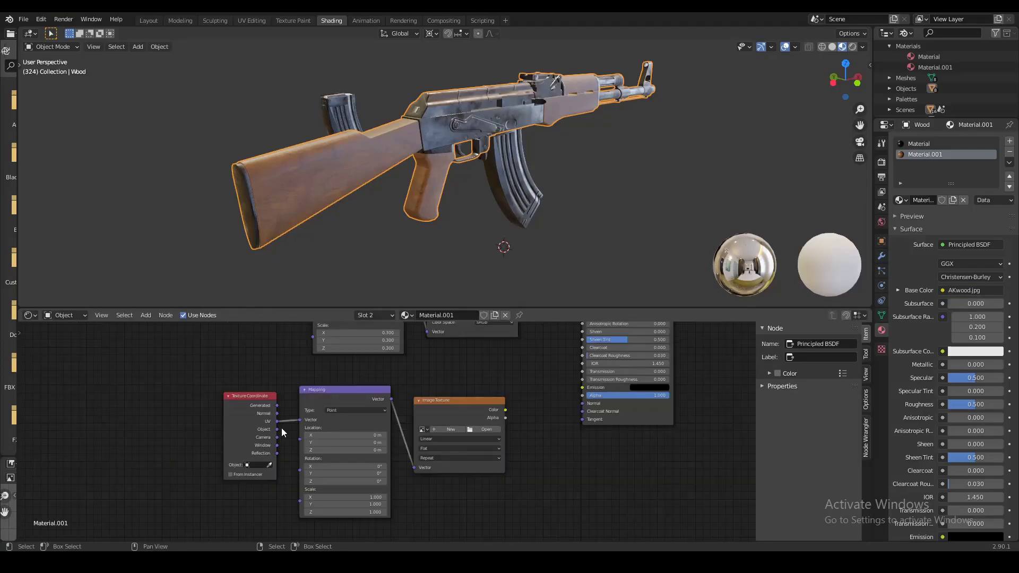
Connect the second Texture Coordinate's Object output to its Mapping node and set the new Image Texture's projection to Box
{"action": "left_click_drag", "start_coordinate": [277, 430], "coordinate": [298, 421]}
{"action": "left_click", "coordinate": [431, 449]}
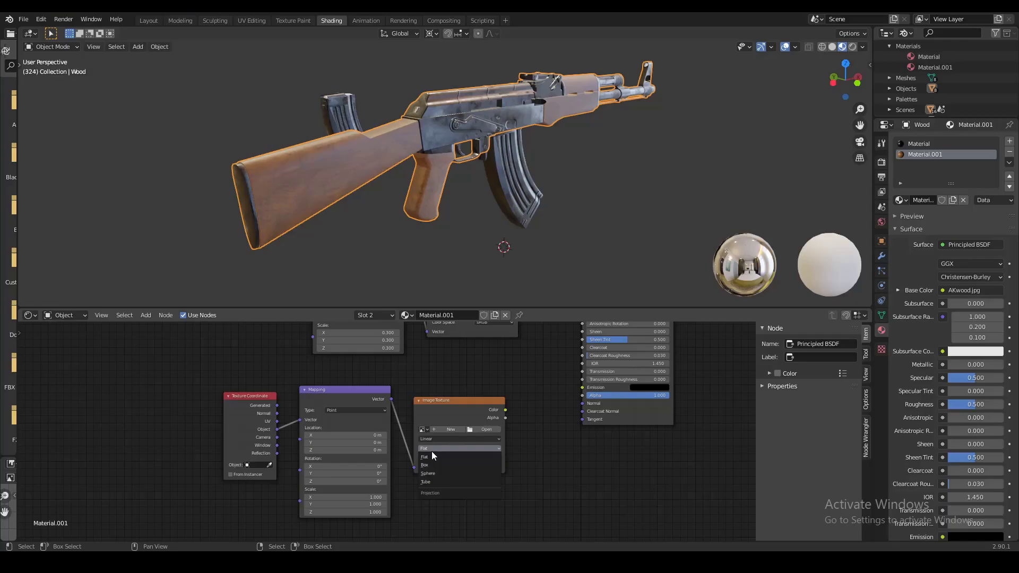
{"action": "left_click", "coordinate": [432, 462]}
Load WoodSpec.jpg into the second Image Texture node and set its color space to Non-Color
{"action": "middle_click_drag", "start_coordinate": [517, 419], "coordinate": [499, 435]}
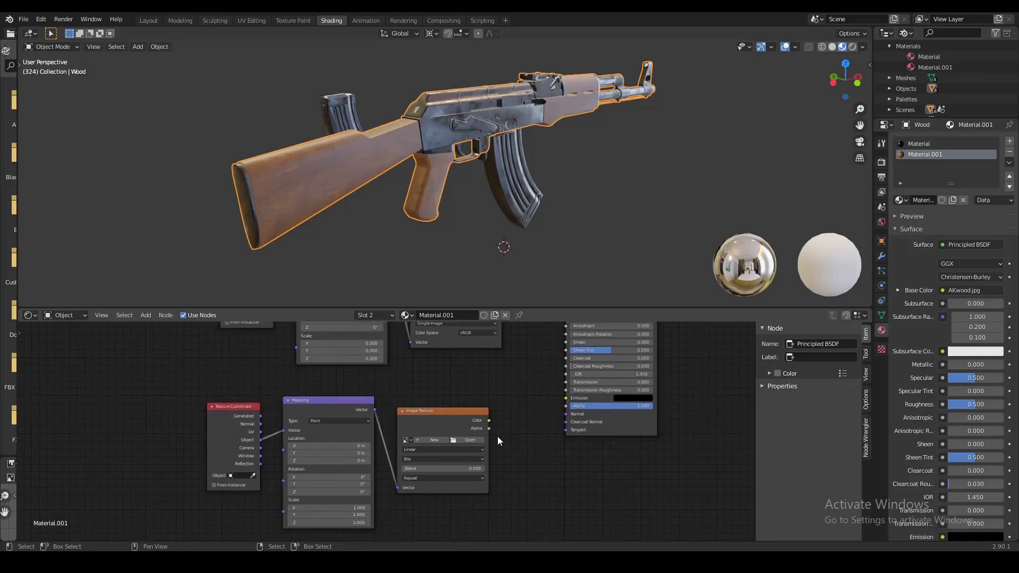
{"action": "left_click", "coordinate": [465, 442]}
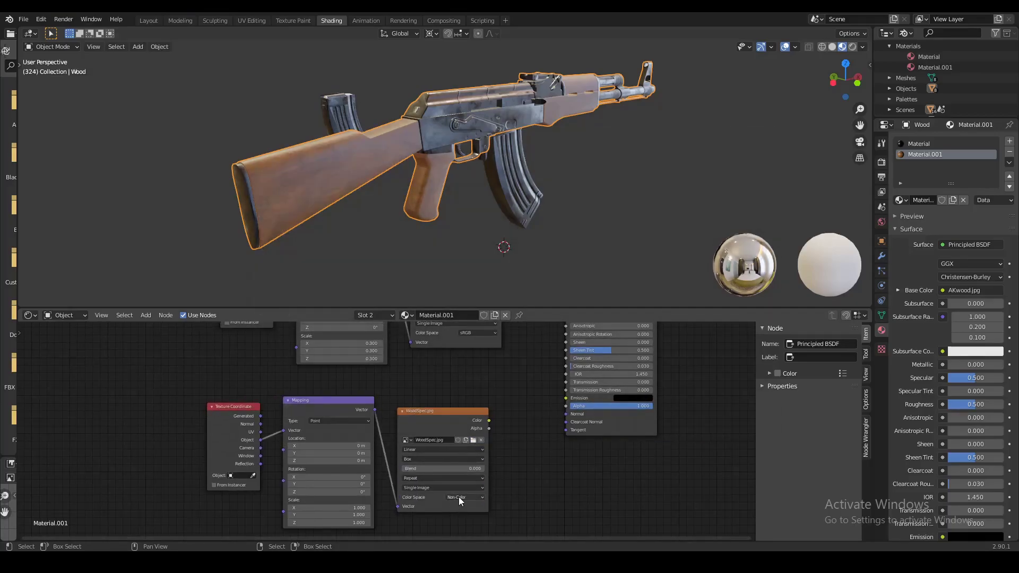
{"action": "scroll", "coordinate": [455, 491], "scroll_direction": "up", "scroll_amount": 1}
{"action": "left_click", "coordinate": [440, 469]}
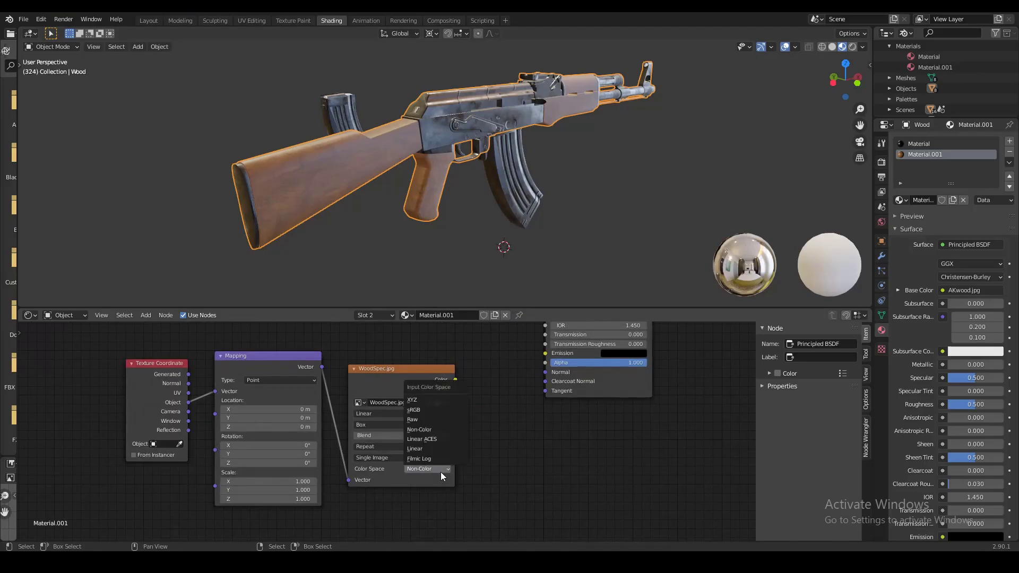
{"action": "left_click", "coordinate": [420, 429]}
{"action": "scroll", "coordinate": [464, 410], "scroll_direction": "down", "scroll_amount": 1}
{"action": "middle_click_drag", "start_coordinate": [467, 408], "coordinate": [342, 474]}
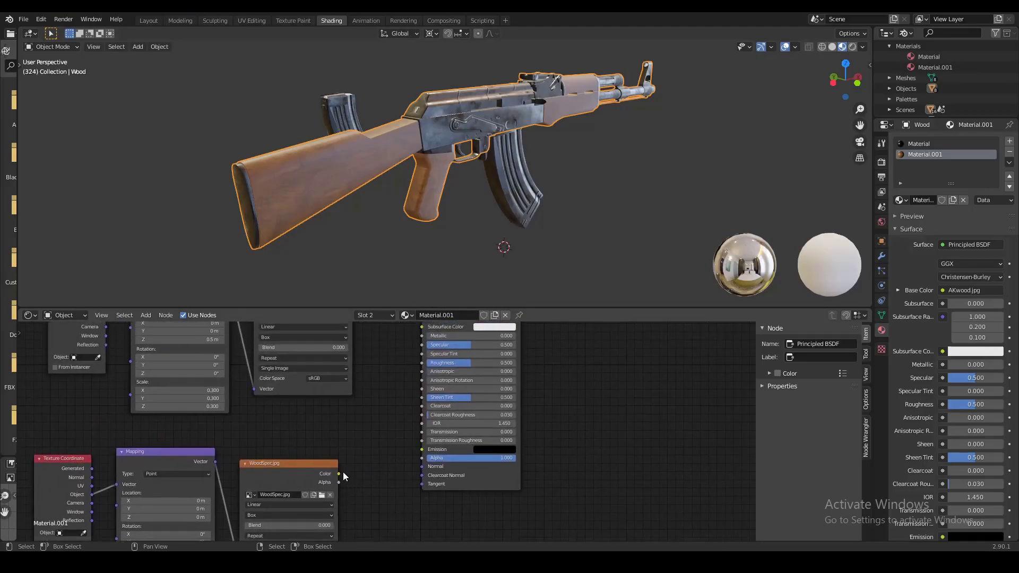
Connect the WoodSpec.jpg color output to the Principled BSDF's Roughness input and inspect the wood up close
{"action": "left_click_drag", "start_coordinate": [338, 474], "coordinate": [353, 469]}
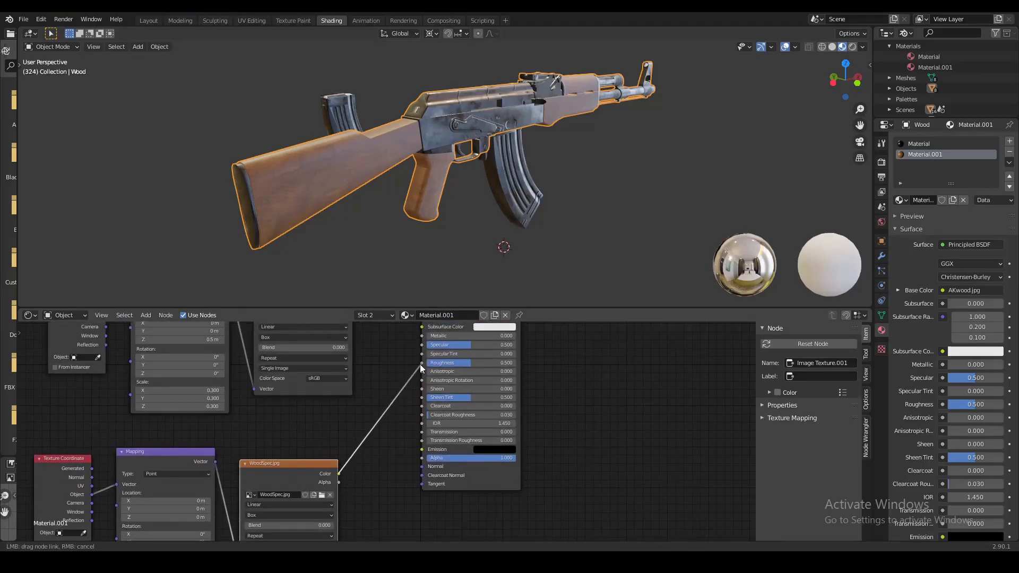
{"action": "left_click_drag", "start_coordinate": [419, 364], "coordinate": [422, 363]}
{"action": "middle_click_drag", "start_coordinate": [409, 209], "coordinate": [439, 214]}
{"action": "scroll", "coordinate": [443, 231], "scroll_direction": "up", "scroll_amount": 4}
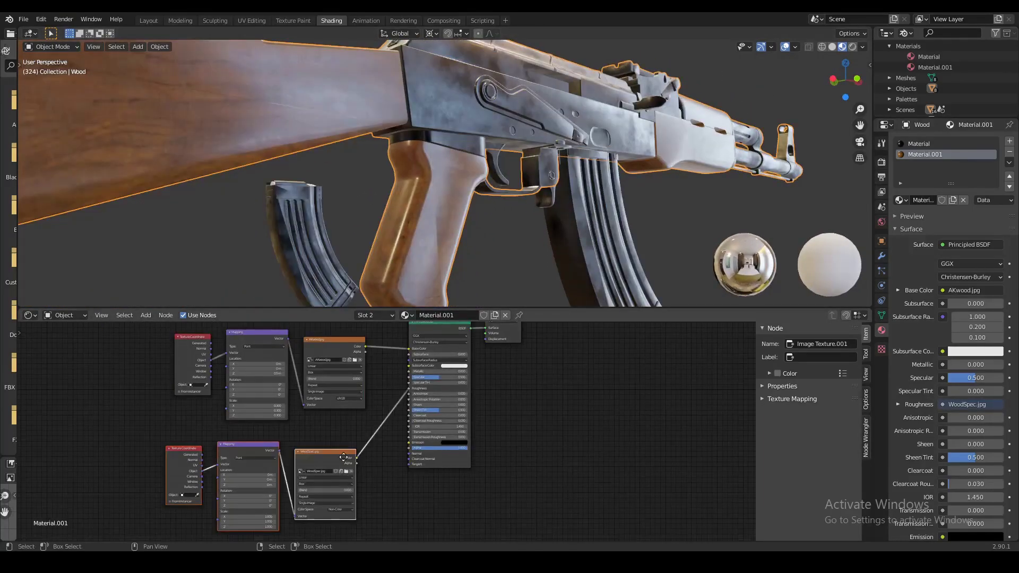
Insert a Bright/Contrast node between WoodSpec.jpg and the Roughness input, with brightness 0.3 and contrast 1
{"action": "key", "text": "g"}
{"action": "key", "text": "shift+a"}
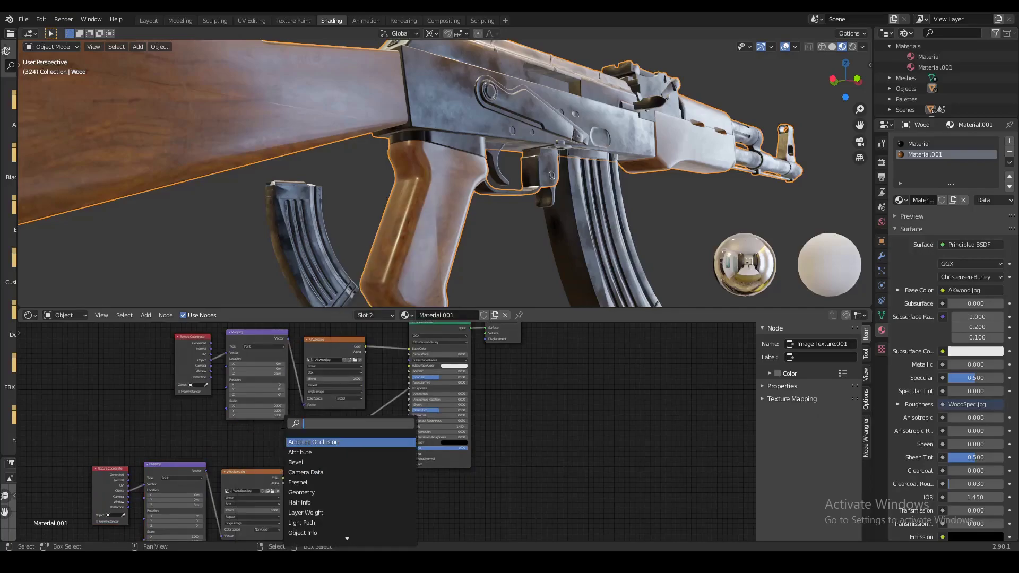
{"action": "type", "text": "contr"}
{"action": "left_click", "coordinate": [332, 447]}
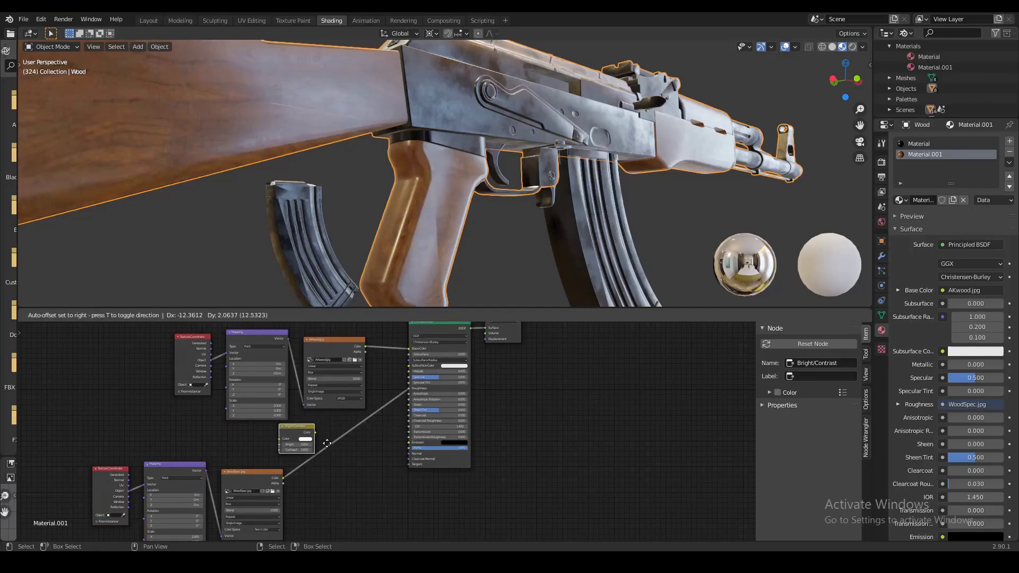
{"action": "left_click", "coordinate": [355, 450]}
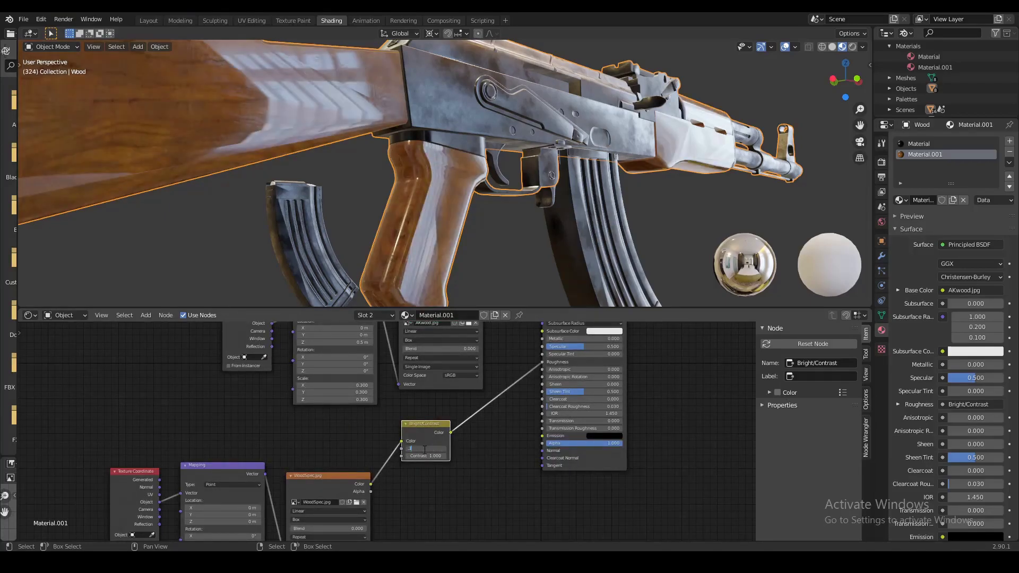
{"action": "type", "text": ".3"}
{"action": "key", "text": "Return"}
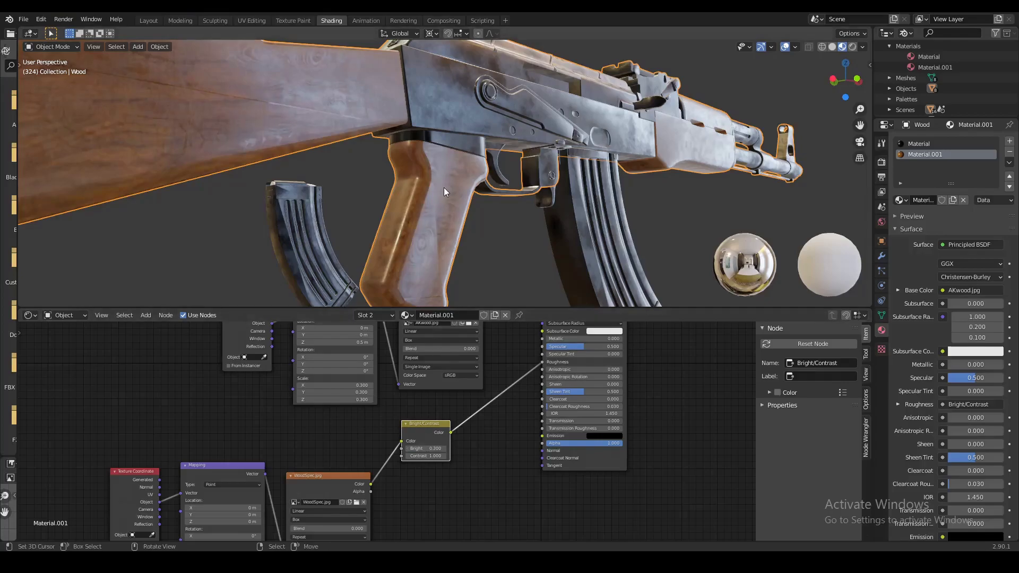
{"action": "middle_click_drag", "start_coordinate": [443, 187], "coordinate": [435, 206]}
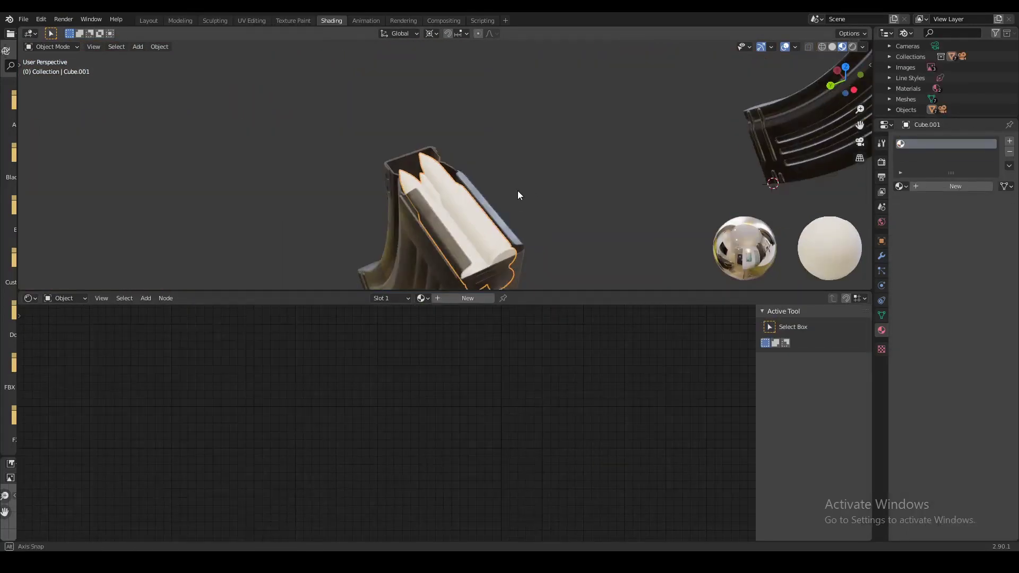
Move the magazine's bullets 1 m up along Z and give them a new material
{"action": "middle_click_drag", "start_coordinate": [517, 190], "coordinate": [587, 167]}
{"action": "key", "text": "KP_Decimal"}
{"action": "scroll", "coordinate": [501, 186], "scroll_direction": "down", "scroll_amount": 2}
{"action": "key", "text": "g"}
{"action": "key", "text": "z"}
{"action": "key", "text": "1"}
{"action": "key", "text": "Return"}
{"action": "scroll", "coordinate": [565, 180], "scroll_direction": "down", "scroll_amount": 3}
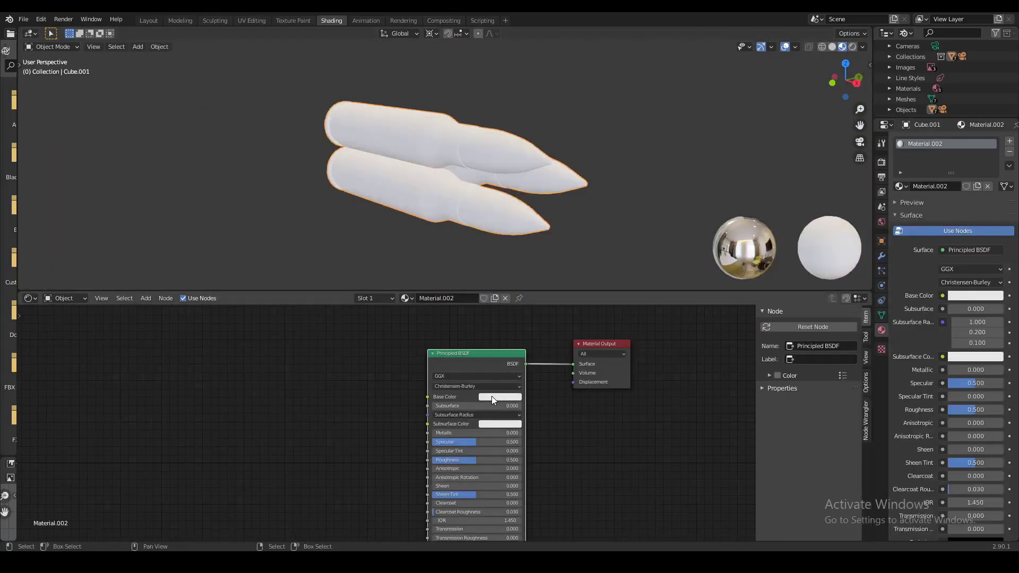
Give the bullets' material a golden orange base color, metallic 1, specular 0.891 and roughness 0.223
{"action": "left_click", "coordinate": [492, 397]}
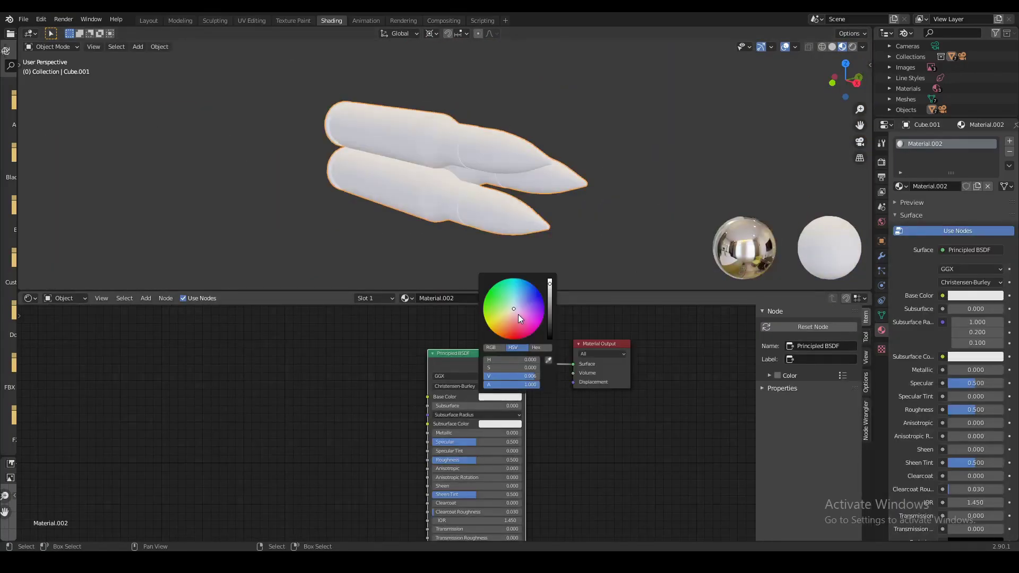
{"action": "left_click_drag", "start_coordinate": [519, 317], "coordinate": [500, 327]}
{"action": "left_click_drag", "start_coordinate": [451, 433], "coordinate": [520, 433]}
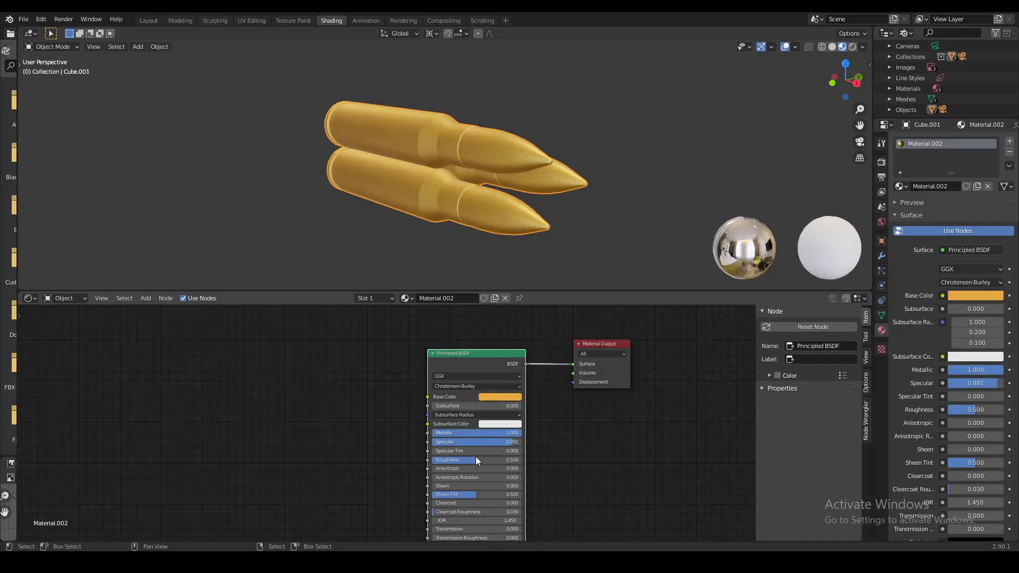
{"action": "left_click_drag", "start_coordinate": [476, 460], "coordinate": [453, 460]}
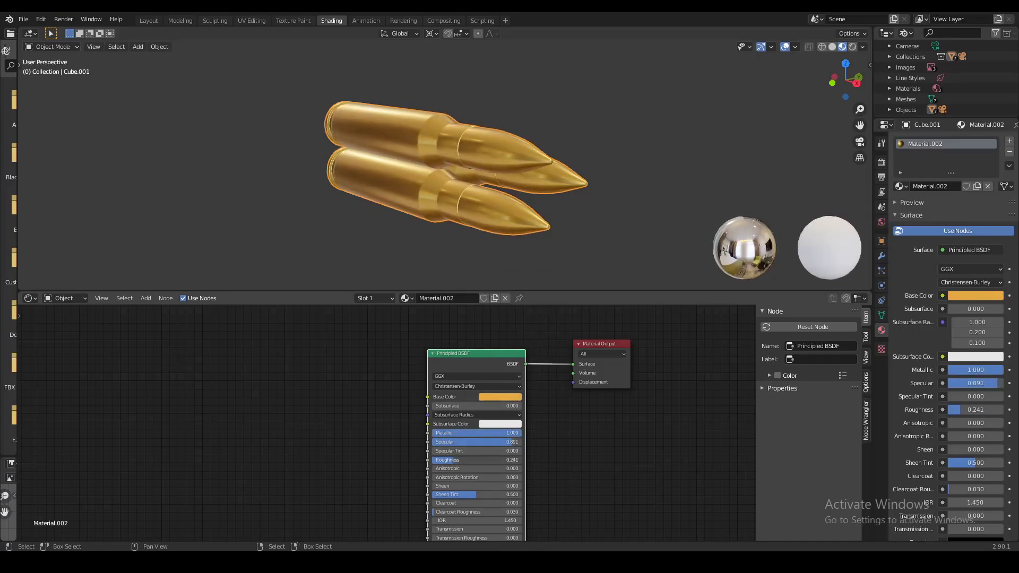
{"action": "middle_click_drag", "start_coordinate": [454, 462], "coordinate": [516, 471]}
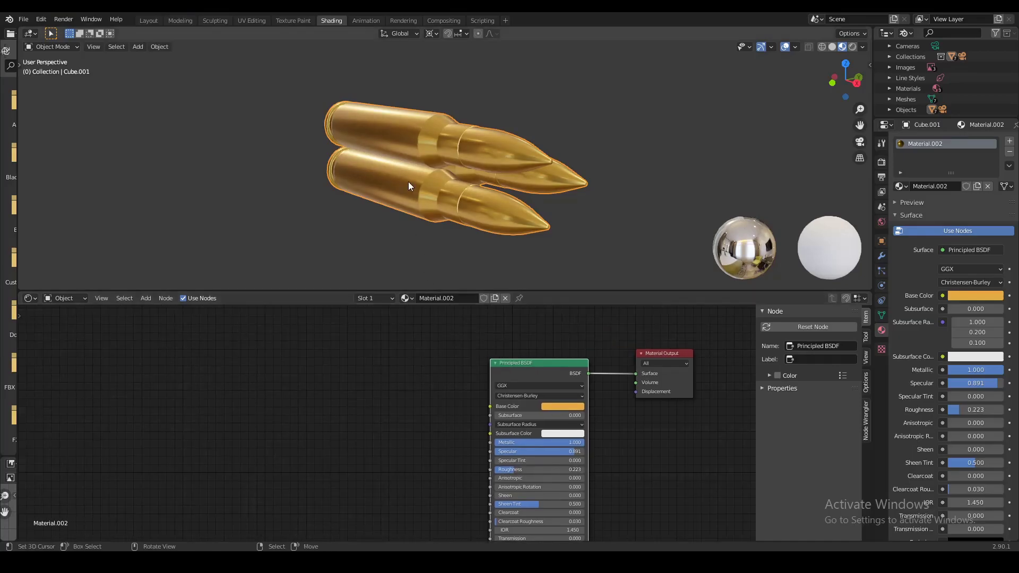
Add a second material slot to the bullets and create a new material in it
{"action": "middle_click_drag", "start_coordinate": [409, 182], "coordinate": [449, 212]}
{"action": "left_click", "coordinate": [1010, 141]}
{"action": "left_click", "coordinate": [938, 207]}
Select the faces of the bullet tips in Edit Mode and assign Material.003 to them
{"action": "key", "text": "Tab"}
{"action": "key", "text": "alt+a"}
{"action": "key", "text": "shift+z"}
{"action": "left_click_drag", "start_coordinate": [270, 114], "coordinate": [435, 267]}
{"action": "middle_click_drag", "start_coordinate": [452, 239], "coordinate": [455, 208]}
{"action": "key", "text": "shift+z"}
{"action": "scroll", "coordinate": [454, 208], "scroll_direction": "up", "scroll_amount": 3}
{"action": "left_click", "coordinate": [907, 224]}
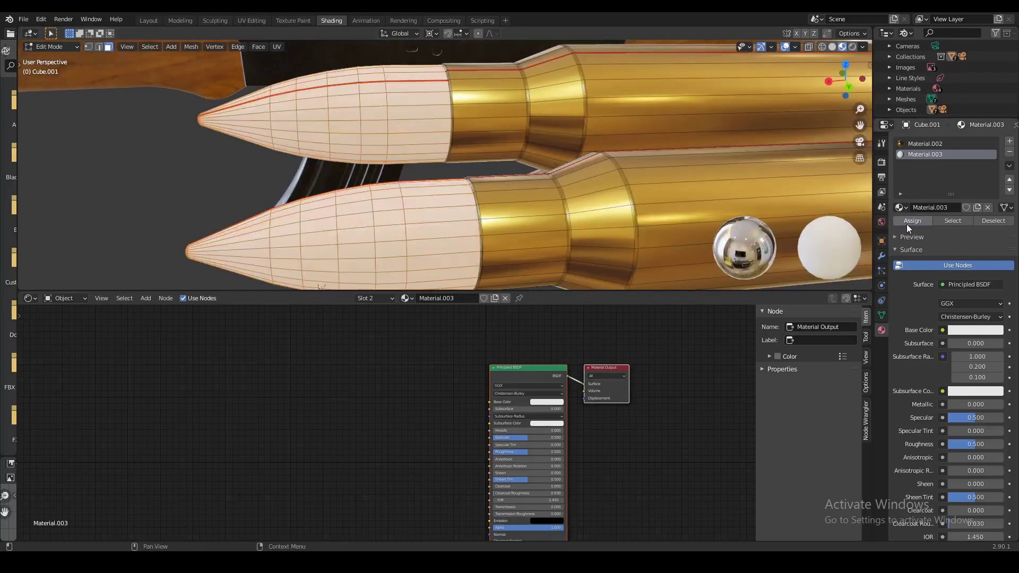
{"action": "key", "text": "Tab"}
Give Material.003 a copper orange base color, metallic 1 and roughness of about 0.17
{"action": "left_click", "coordinate": [555, 402]}
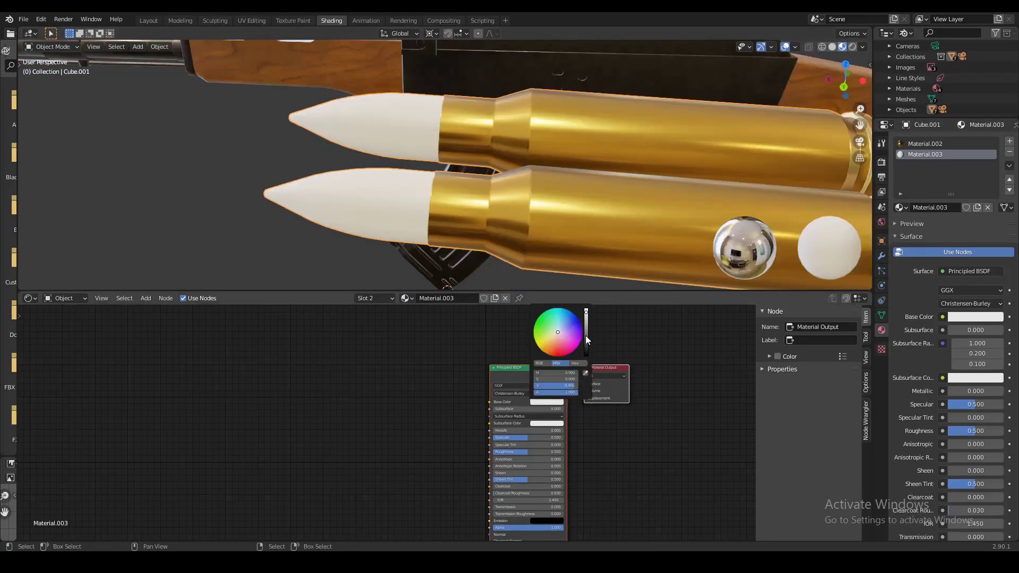
{"action": "left_click_drag", "start_coordinate": [568, 345], "coordinate": [555, 341]}
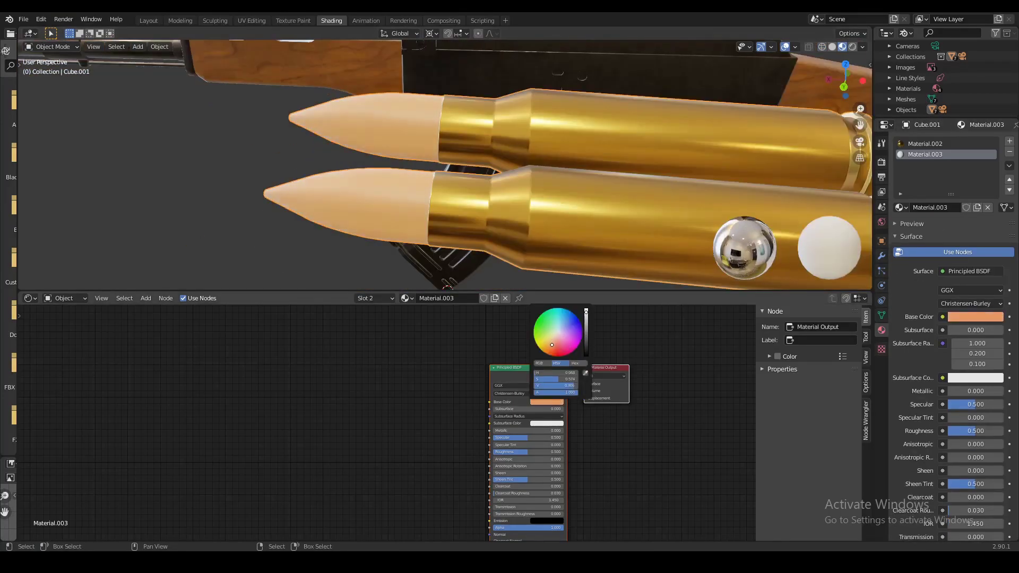
{"action": "left_click_drag", "start_coordinate": [517, 428], "coordinate": [625, 428]}
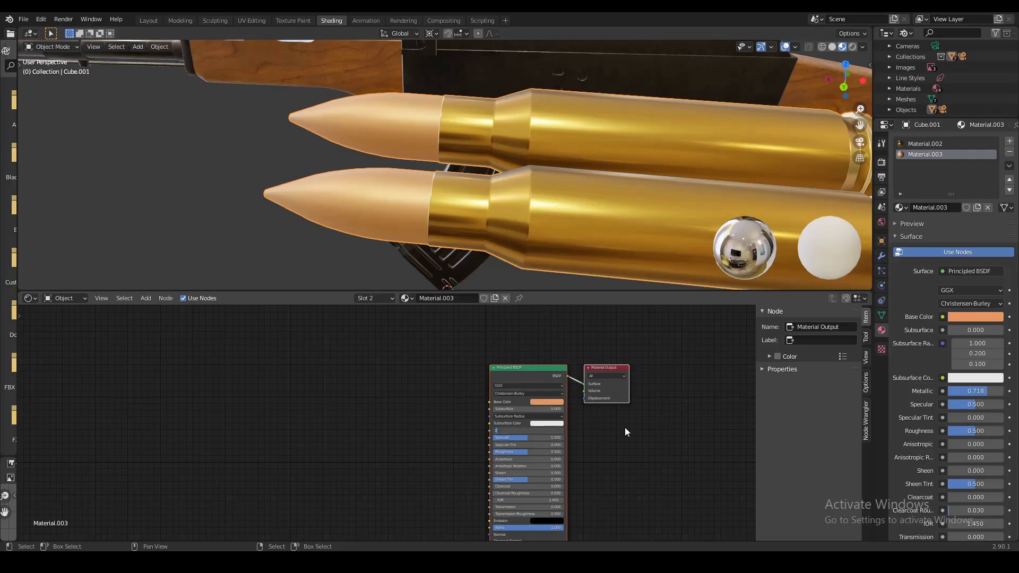
{"action": "left_click_drag", "start_coordinate": [534, 449], "coordinate": [486, 454]}
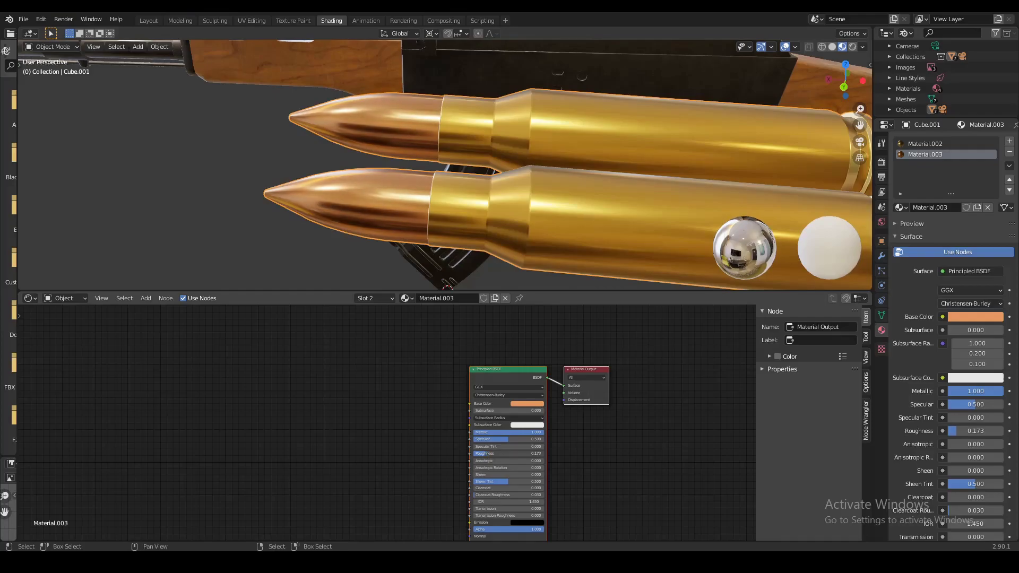
{"action": "left_click", "coordinate": [528, 404]}
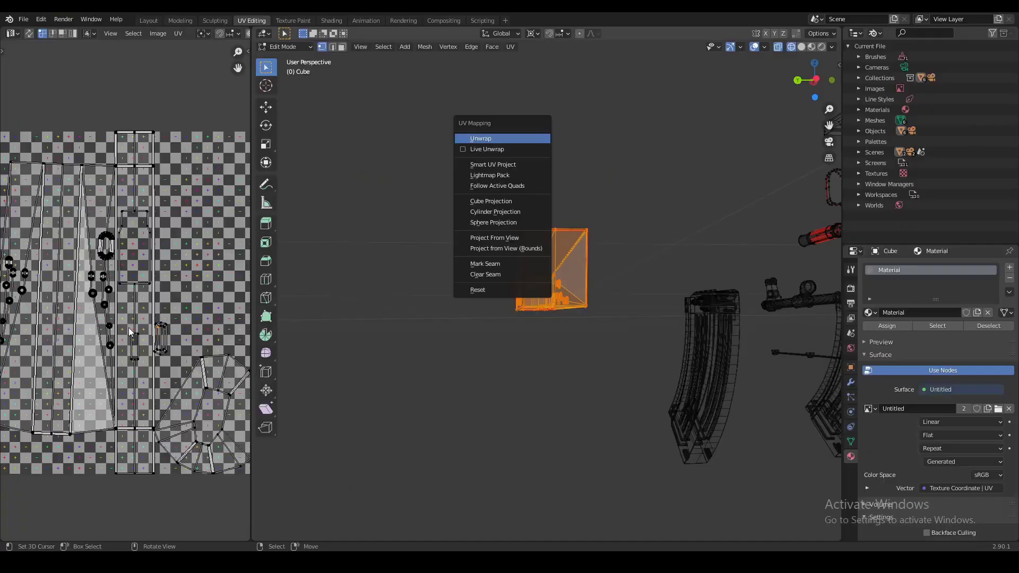
Unwrap the selected Cube geometry and select the edge loop around the rim of the cylindrical part
{"action": "left_click", "coordinate": [487, 137]}
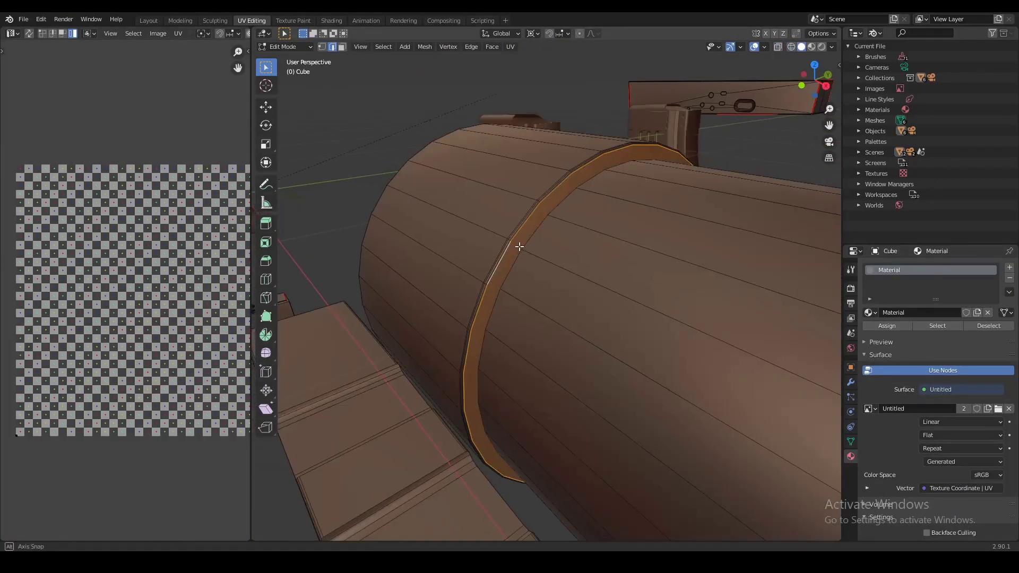
{"action": "middle_click_drag", "start_coordinate": [519, 246], "coordinate": [526, 249]}
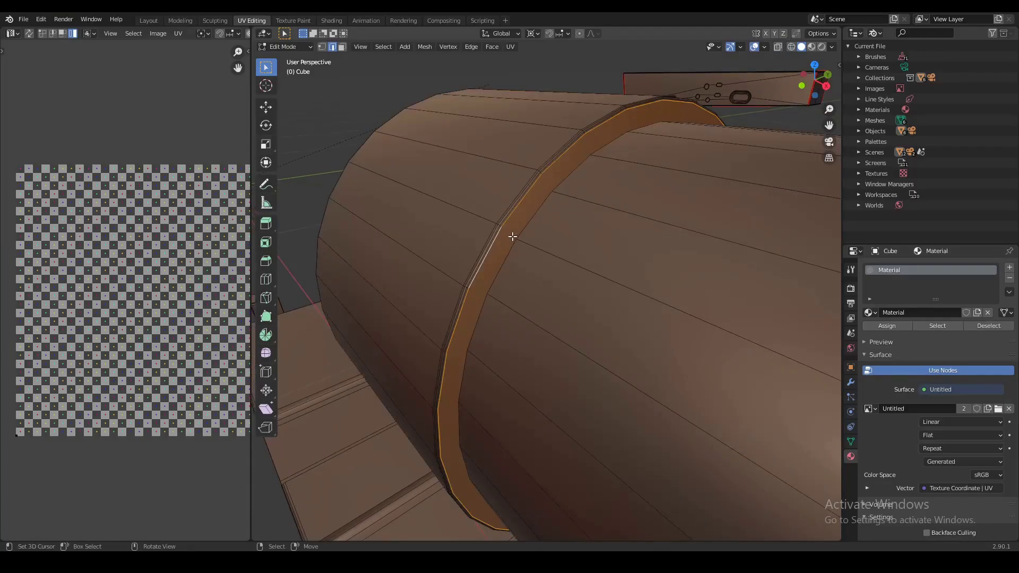
{"action": "left_click", "coordinate": [503, 240]}
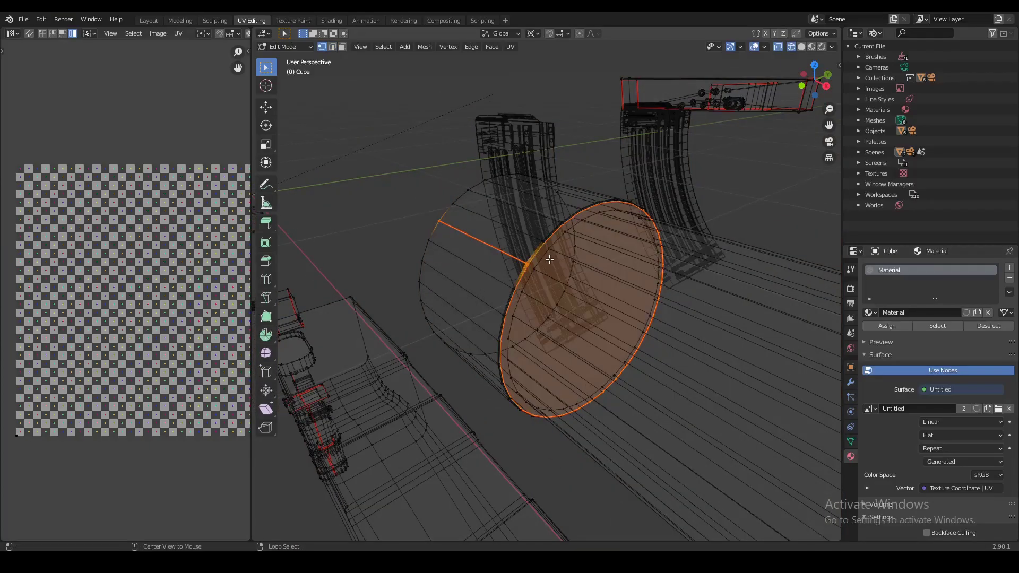